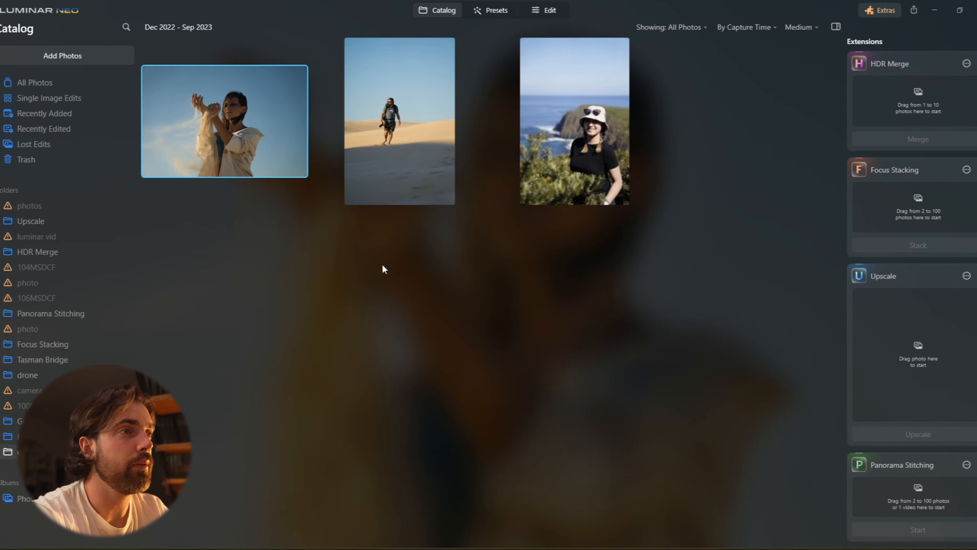
Open the portrait of the woman releasing sand in the editor.
double_click(226, 106)
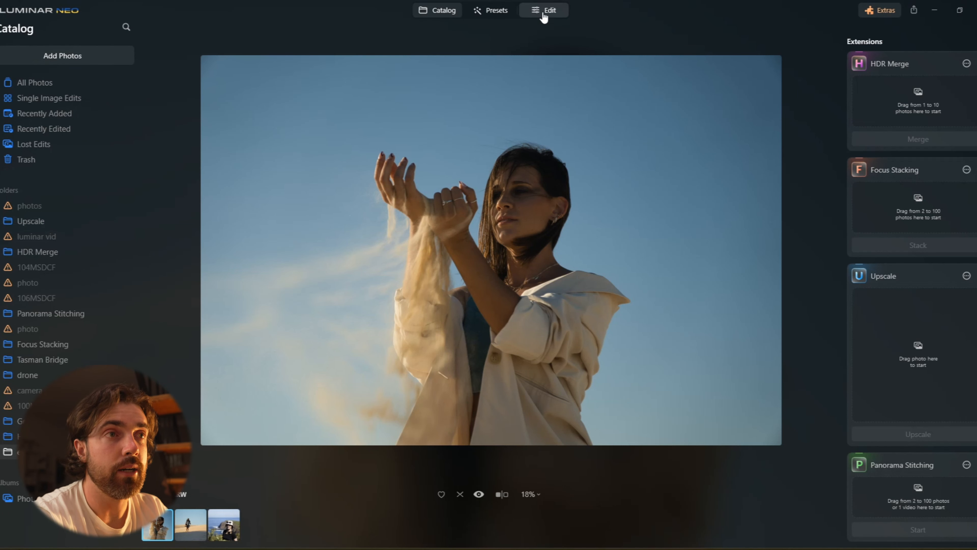
left_click(543, 12)
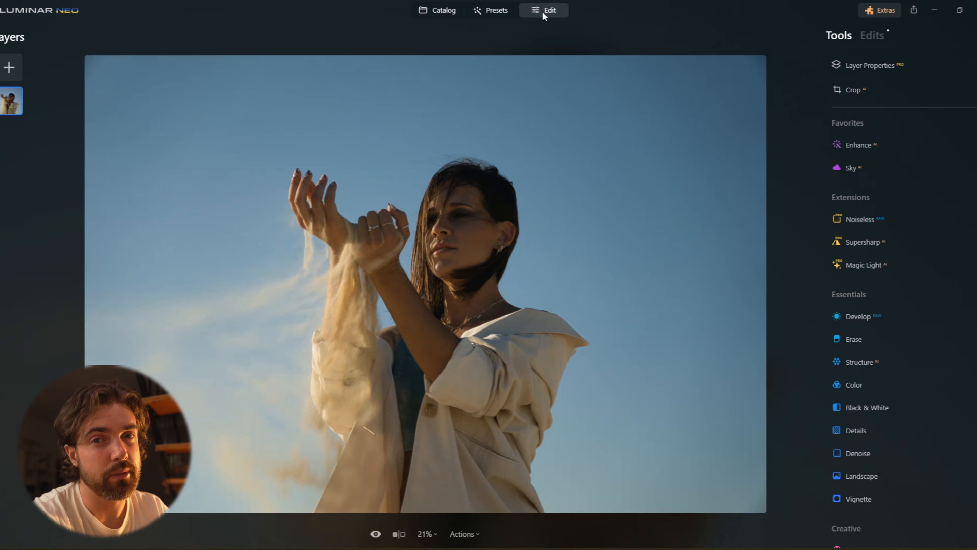
In the Develop tool, set Exposure to 0.77, Smart Contrast to 11 and Shadows to 44.
left_click(865, 316)
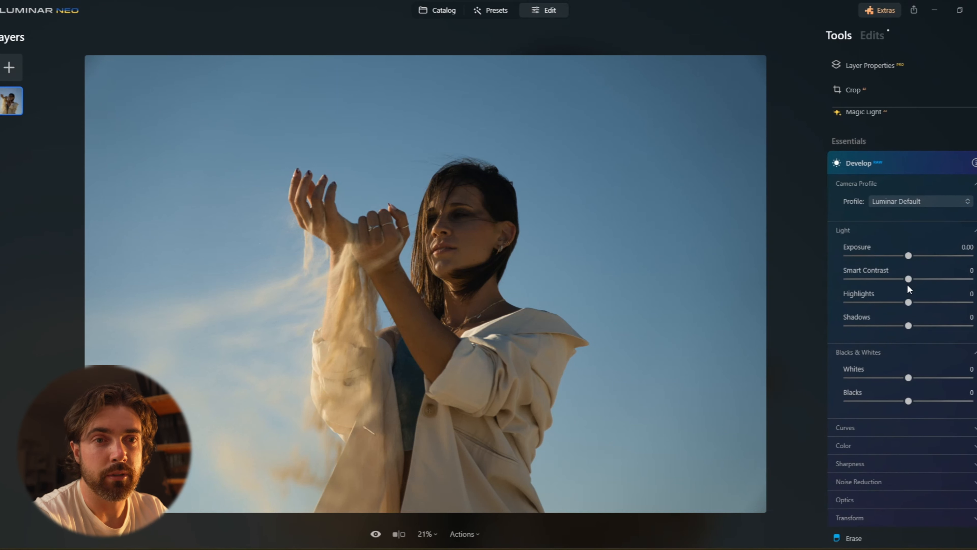
left_click_drag(908, 279, 917, 256)
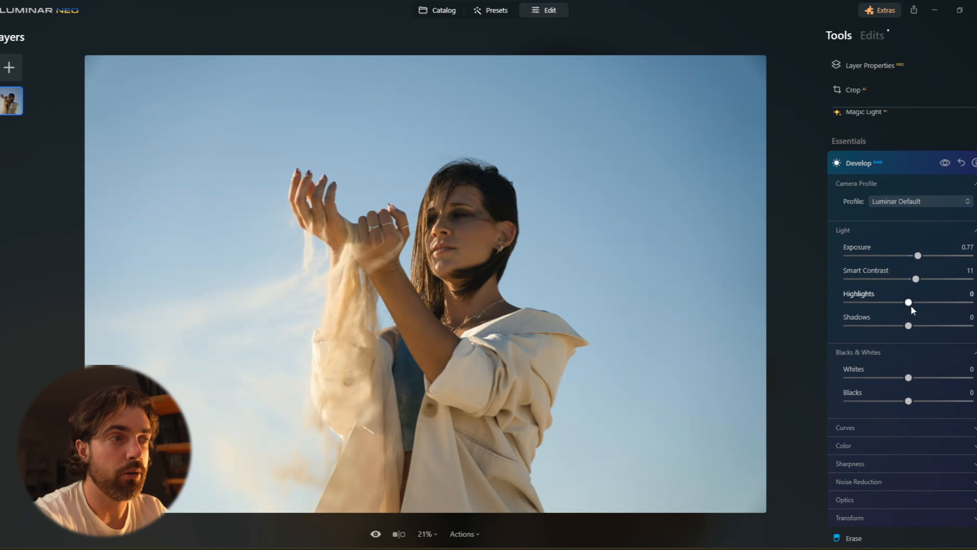
left_click_drag(908, 325, 937, 325)
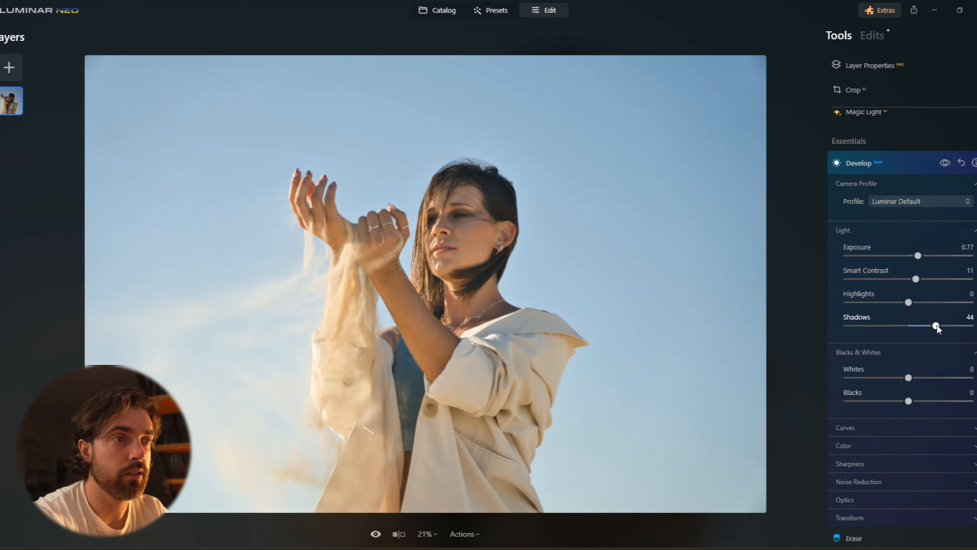
Lower Highlights to -32 and Blacks to -19 in Develop.
left_click_drag(903, 302, 888, 302)
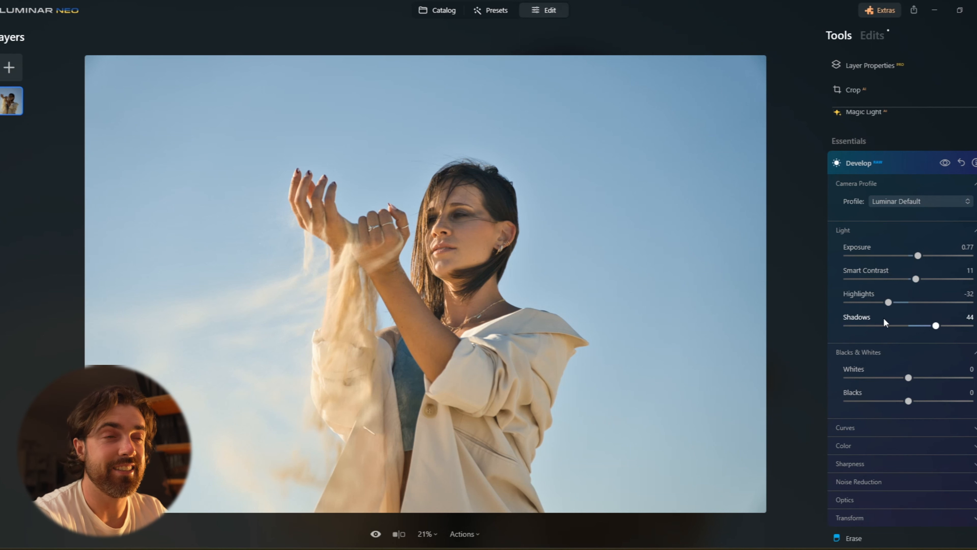
left_click_drag(909, 402, 897, 401)
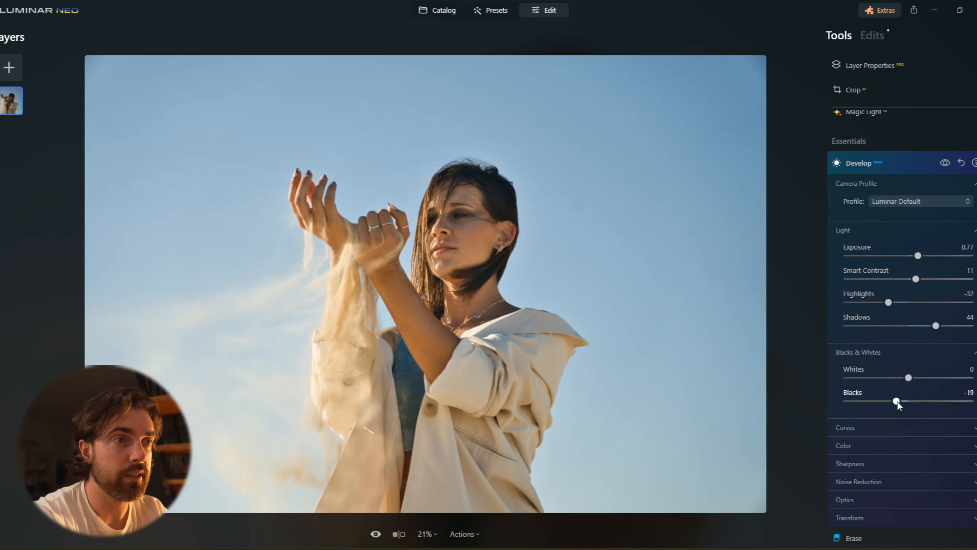
Expand the Color section and set Saturation to 7 and Vibrance to 14, then collapse Develop.
left_click(904, 446)
scroll(908, 510, "down", 1)
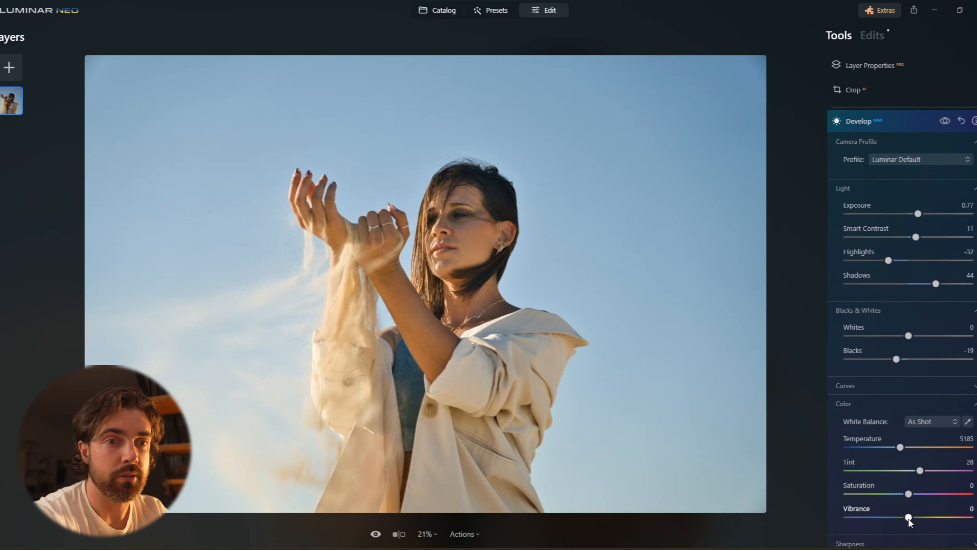
left_click_drag(909, 509, 913, 486)
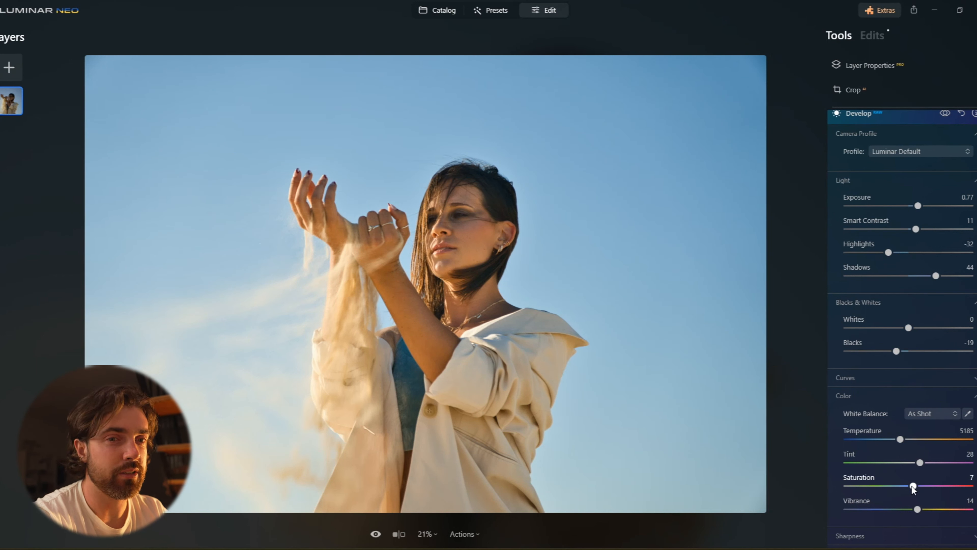
scroll(893, 389, "up", 3)
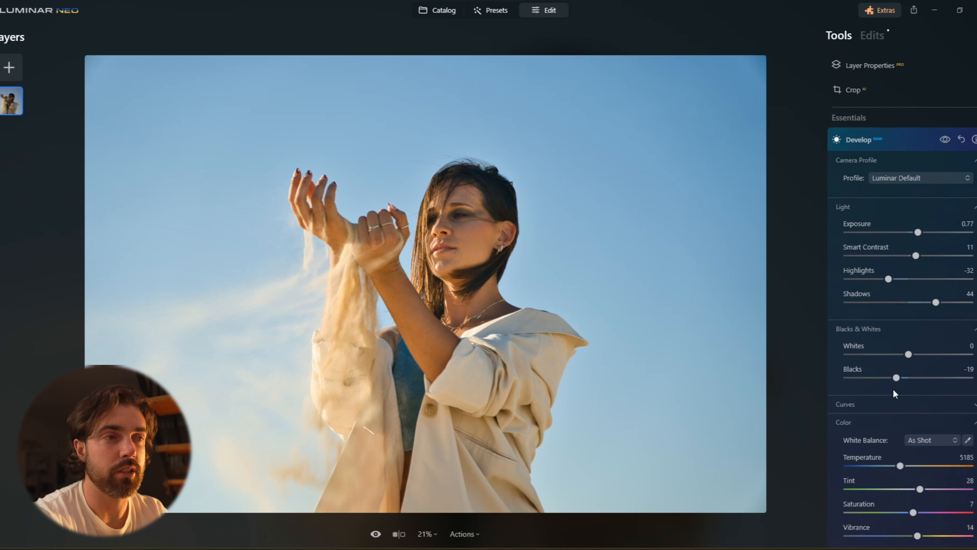
left_click(908, 178)
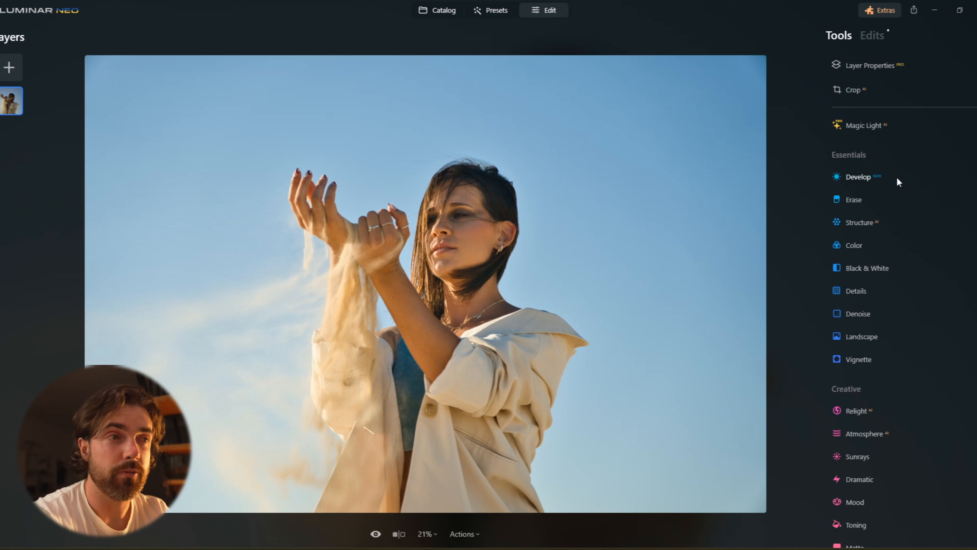
Open the Relight tool, set Brightness Near to 41, and collapse it.
scroll(903, 323, "down", 3)
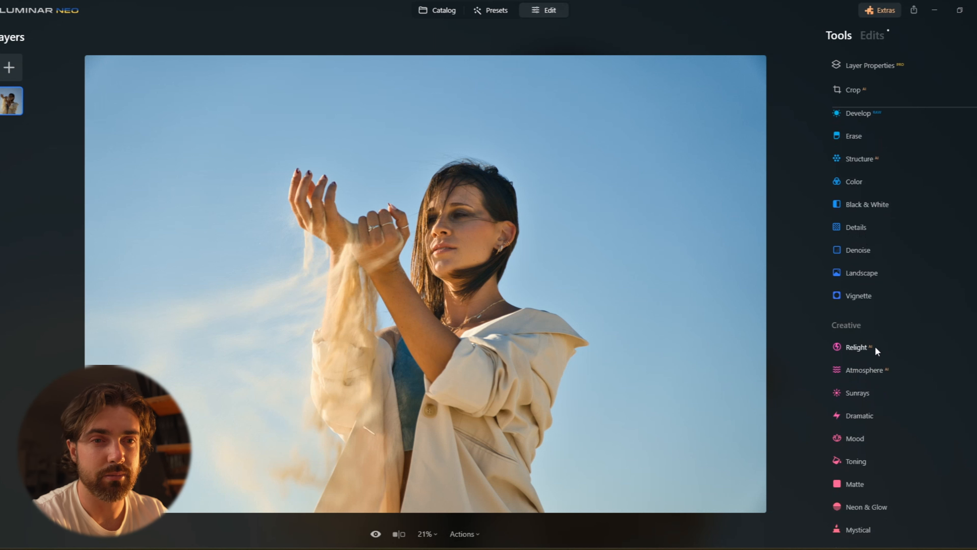
left_click(857, 347)
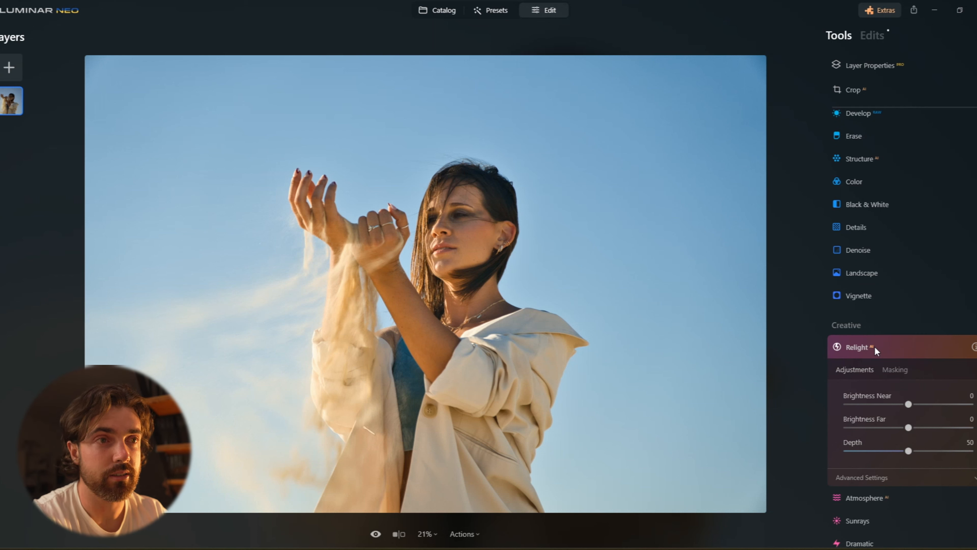
mouse_move(908, 404)
left_mouse_down()
mouse_move(935, 404)
mouse_move(868, 404)
mouse_move(927, 405)
left_mouse_up()
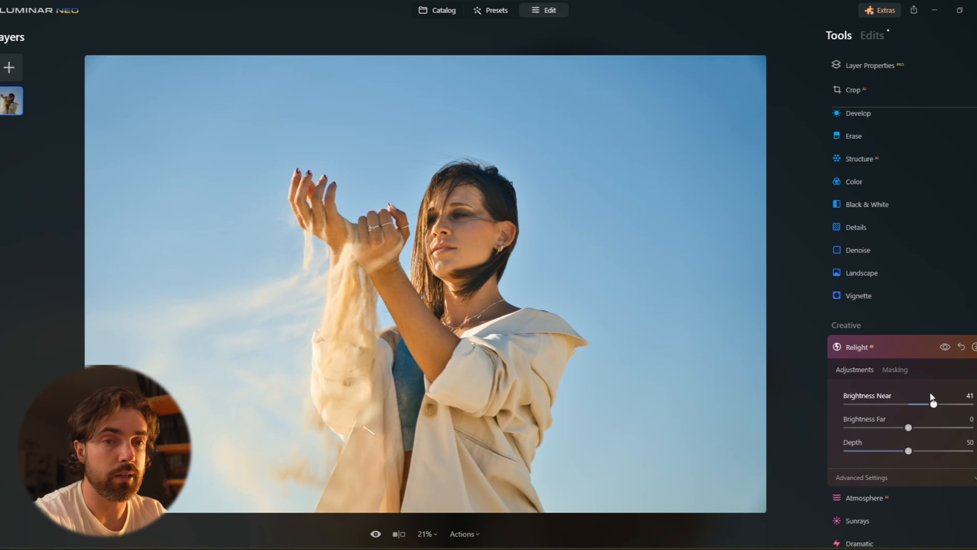
left_click(898, 350)
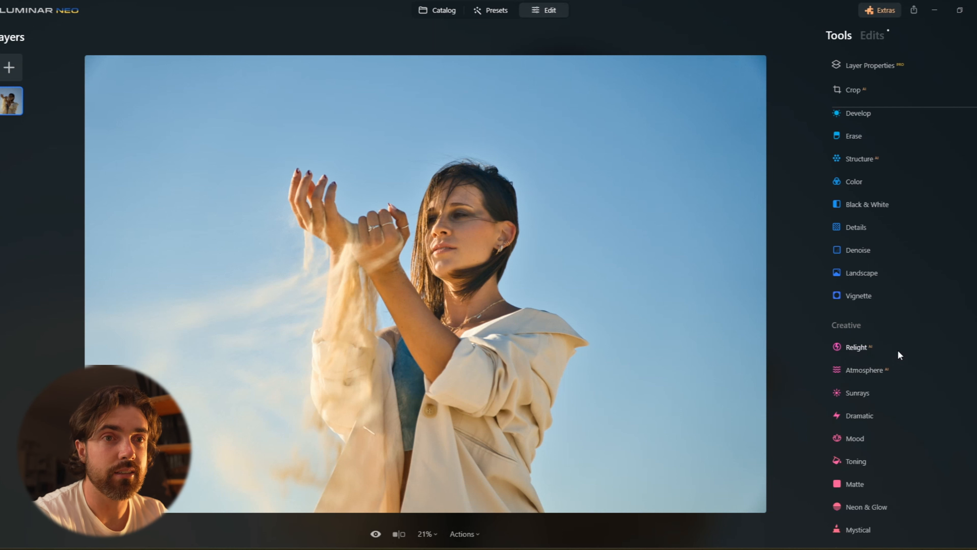
Open the Face tool, set Face Light to 26, toggle the effect off and on to compare, and collapse it.
double_click(452, 217)
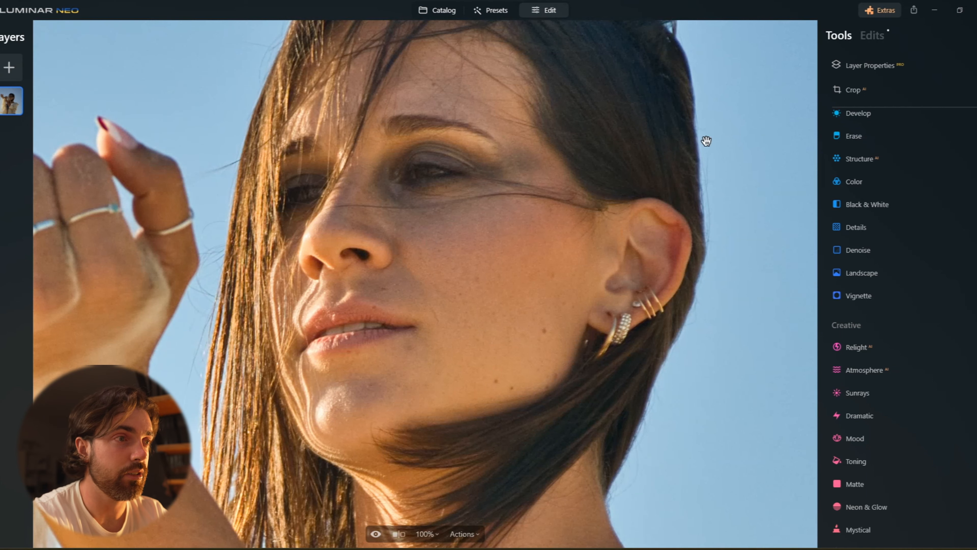
double_click(408, 274)
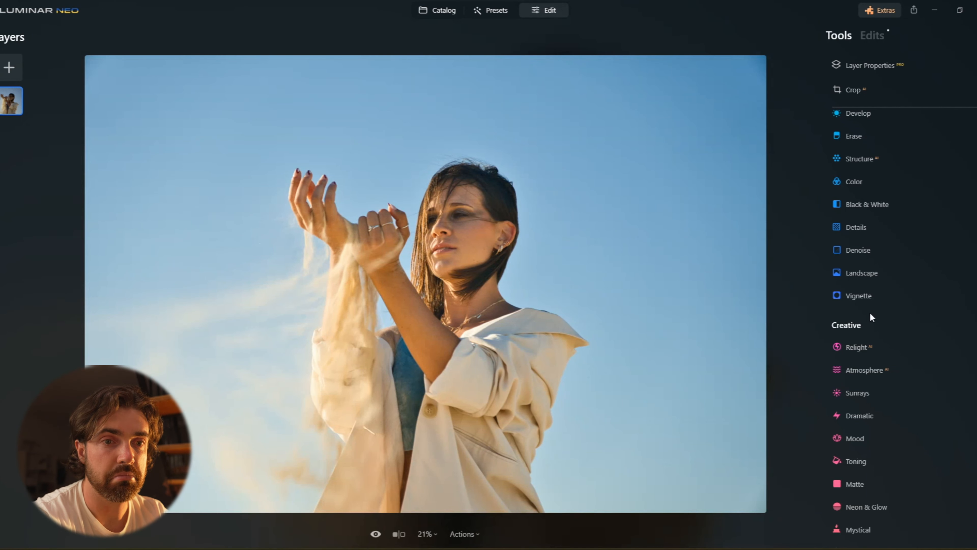
scroll(873, 343, "down", 6)
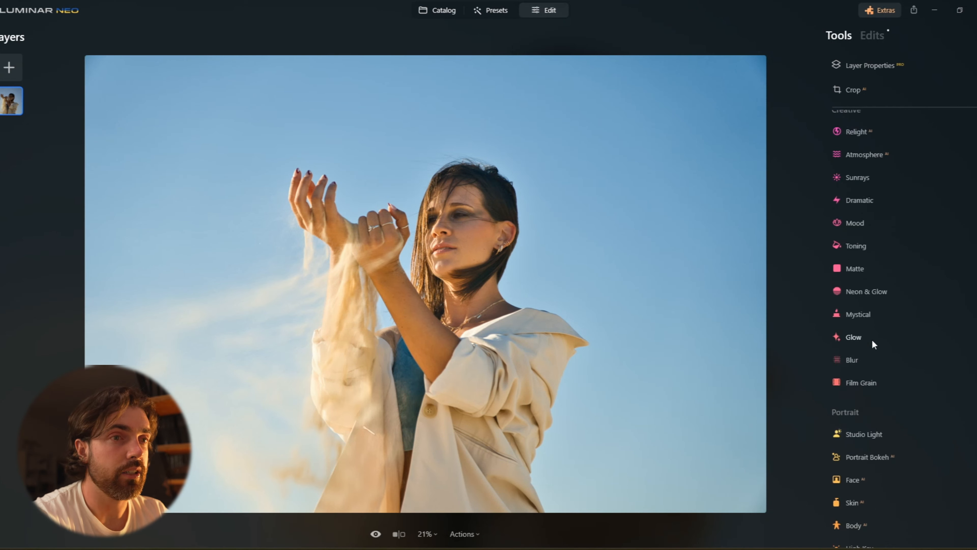
scroll(872, 339, "down", 2)
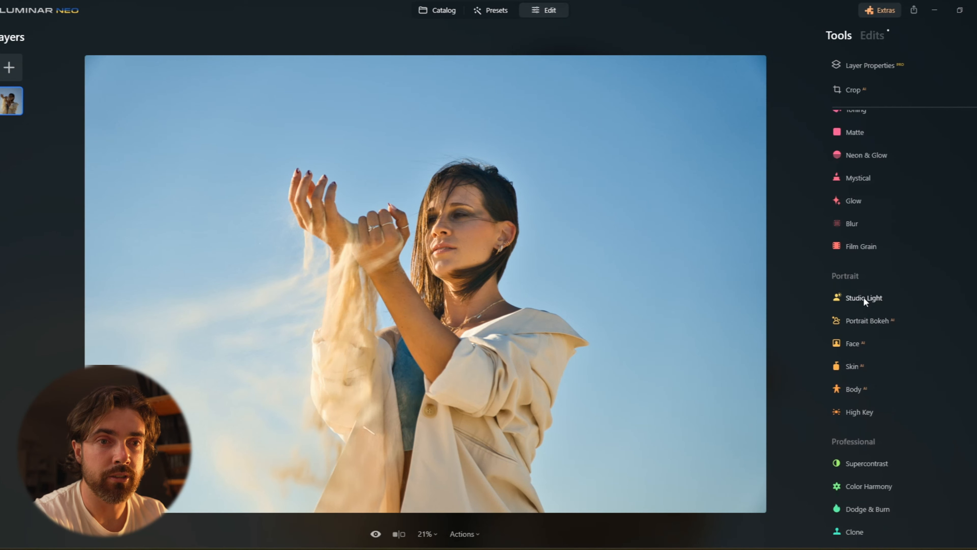
left_click(869, 342)
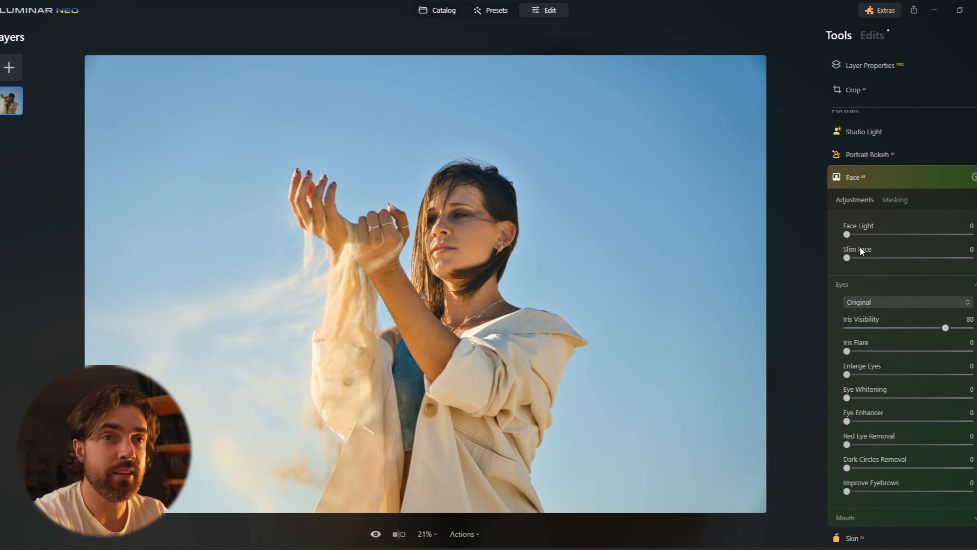
left_click_drag(847, 233, 880, 234)
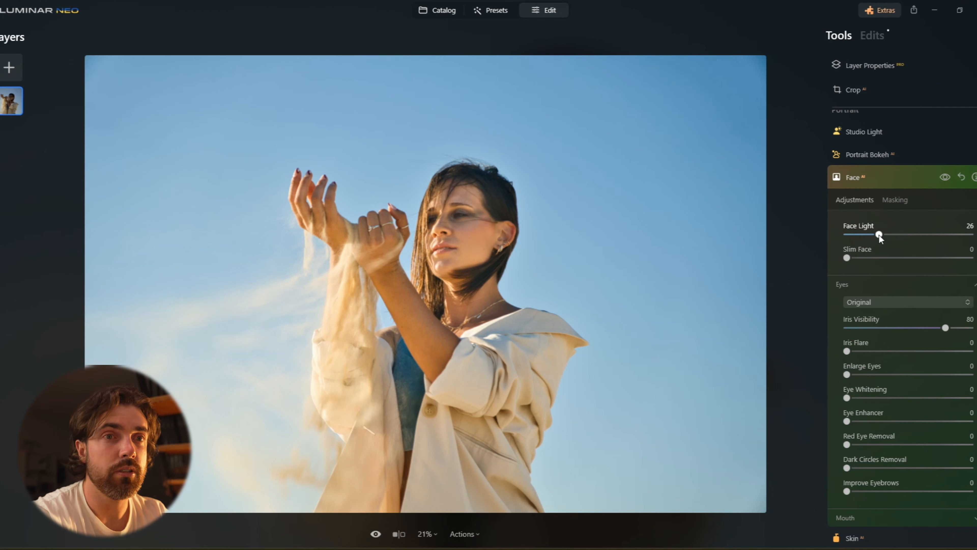
left_click(945, 173)
left_click(945, 174)
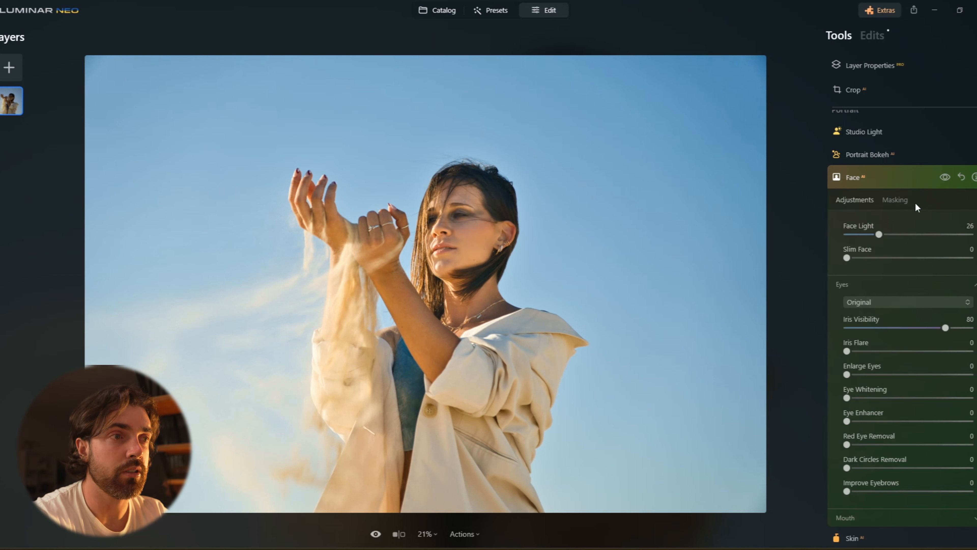
left_click(887, 182)
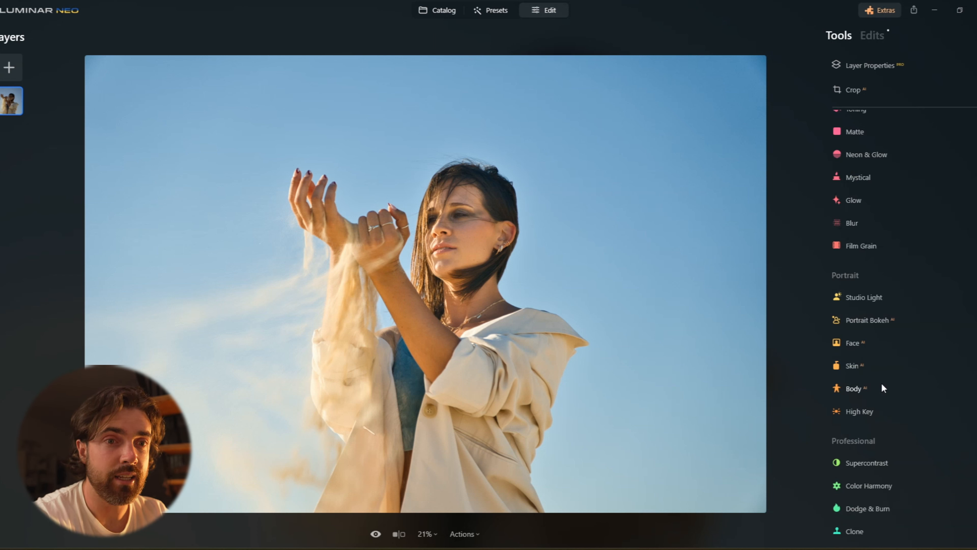
Open the Skin tool on the zoomed-in face, set Amount to 15, and toggle the effect to compare.
left_click(879, 370)
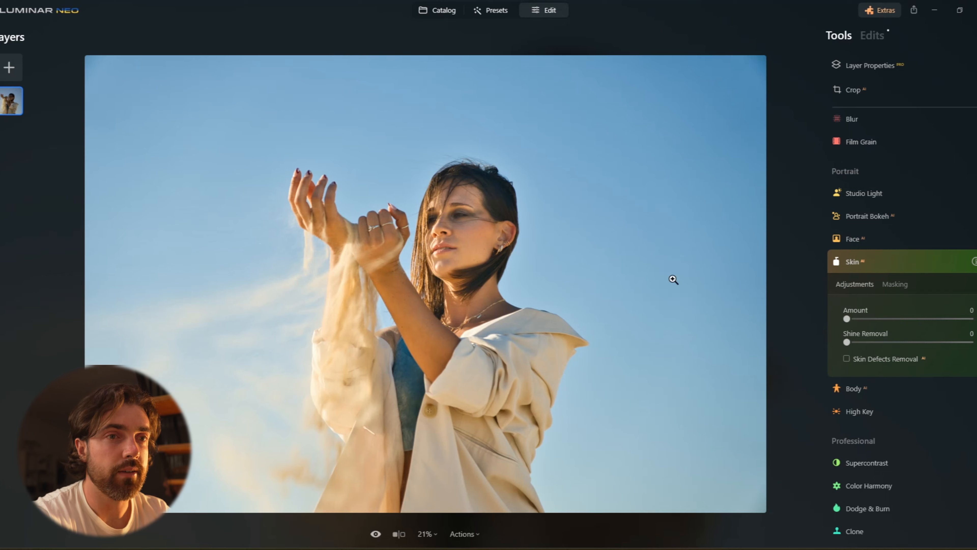
double_click(473, 232)
left_click_drag(468, 248, 492, 290)
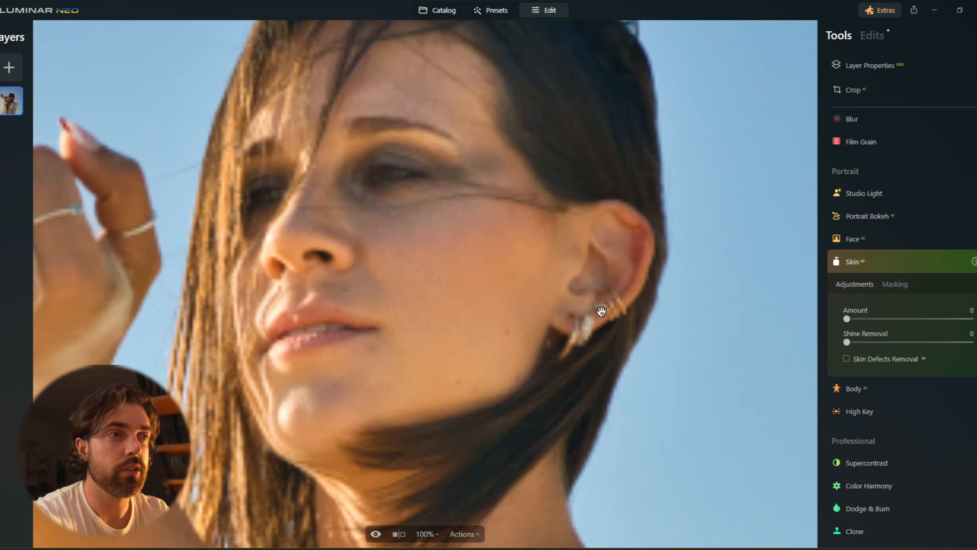
left_click_drag(847, 319, 970, 319)
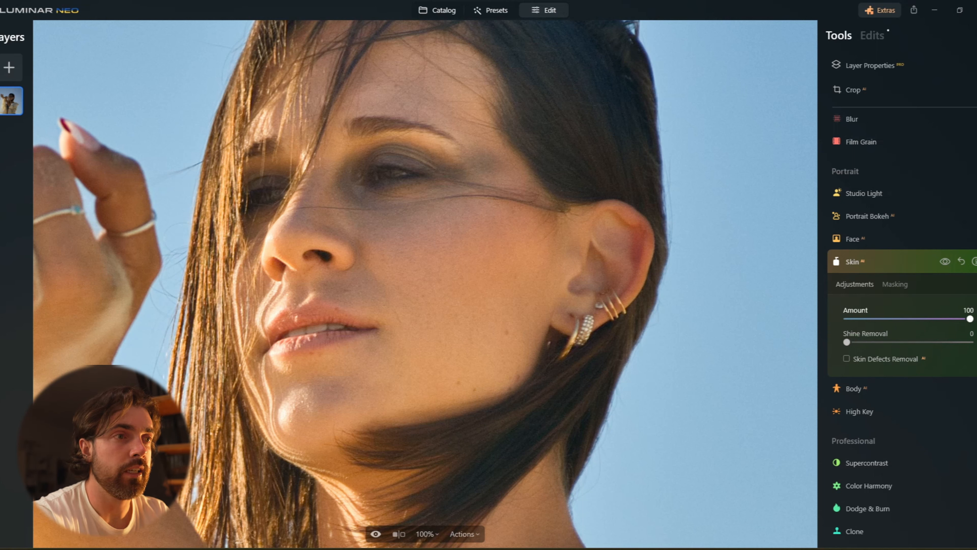
left_click_drag(970, 319, 864, 320)
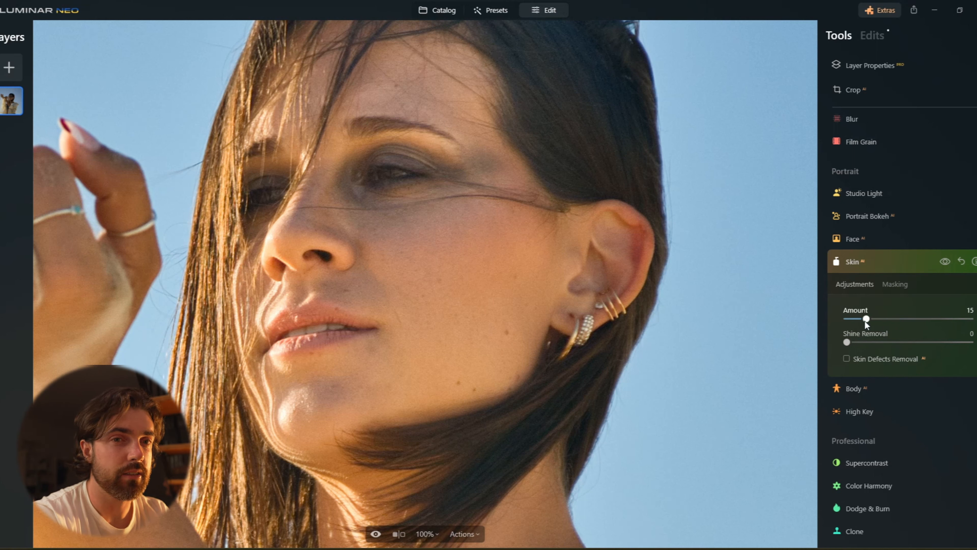
left_click(945, 262)
left_click(946, 262)
left_click(945, 262)
left_click(945, 262)
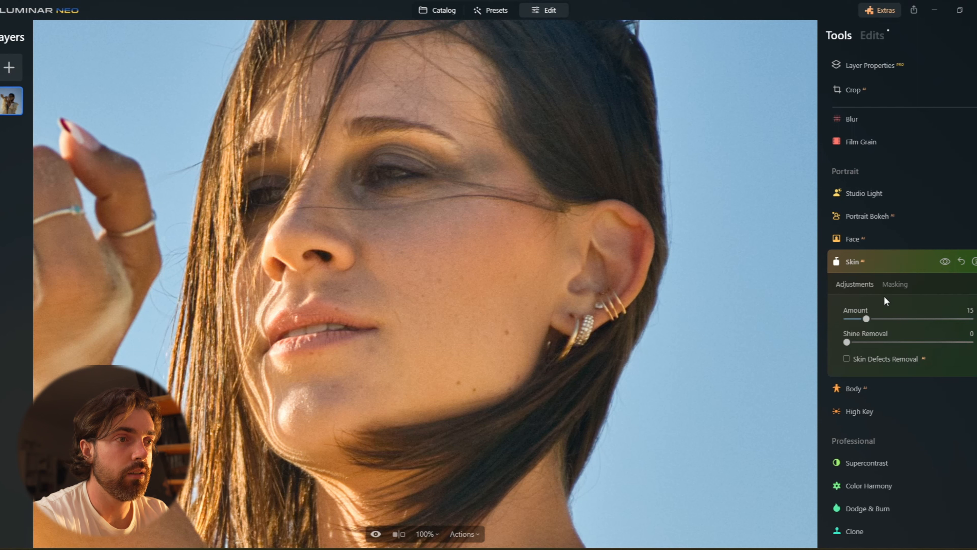
Set the Skin Amount to 27, compare it on and off, zoom back out, and collapse the tool.
left_click_drag(874, 316, 880, 317)
left_click(940, 262)
left_click(940, 261)
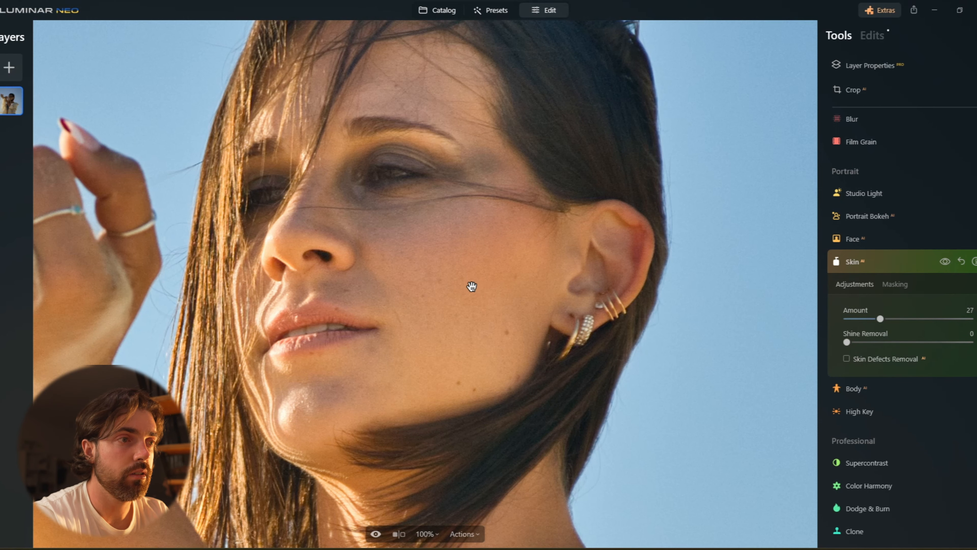
left_click(471, 255)
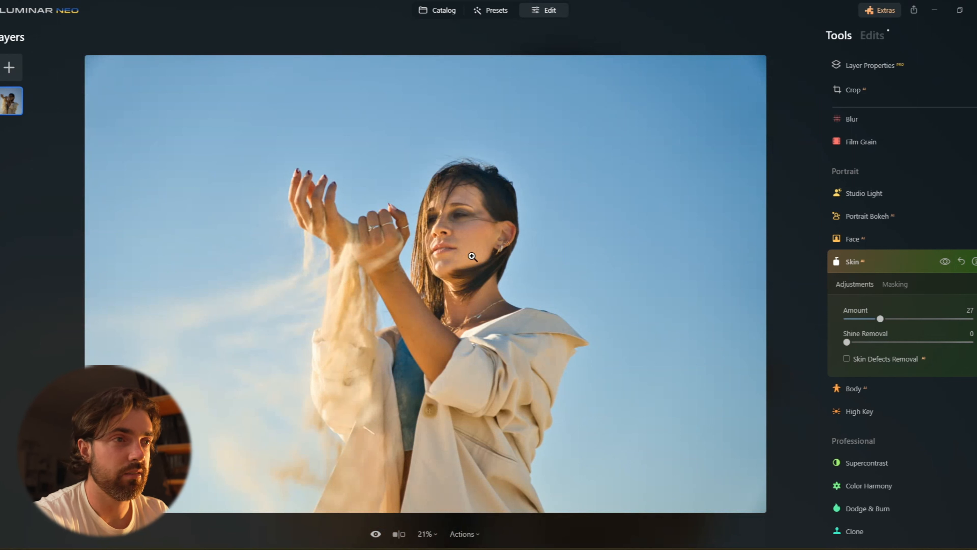
left_click(903, 264)
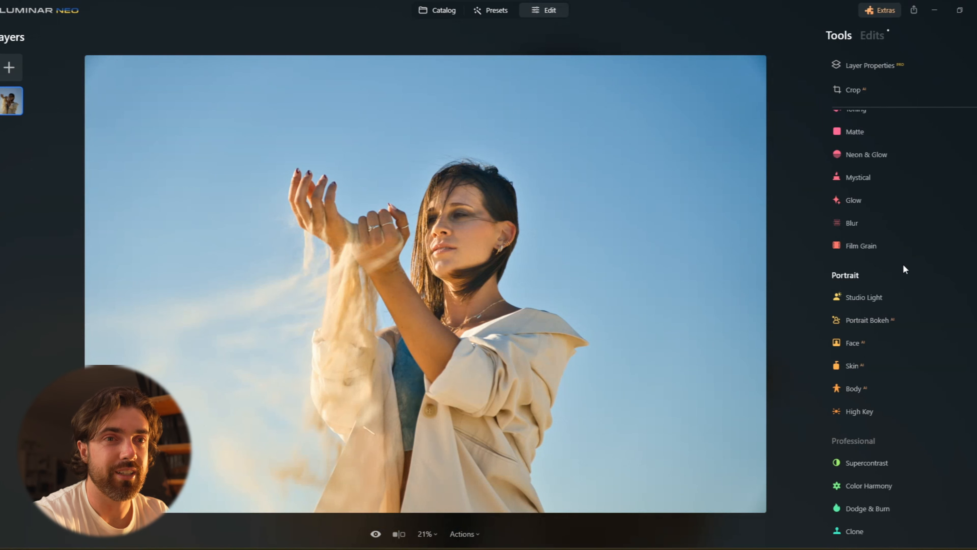
scroll(903, 263, "up", 10)
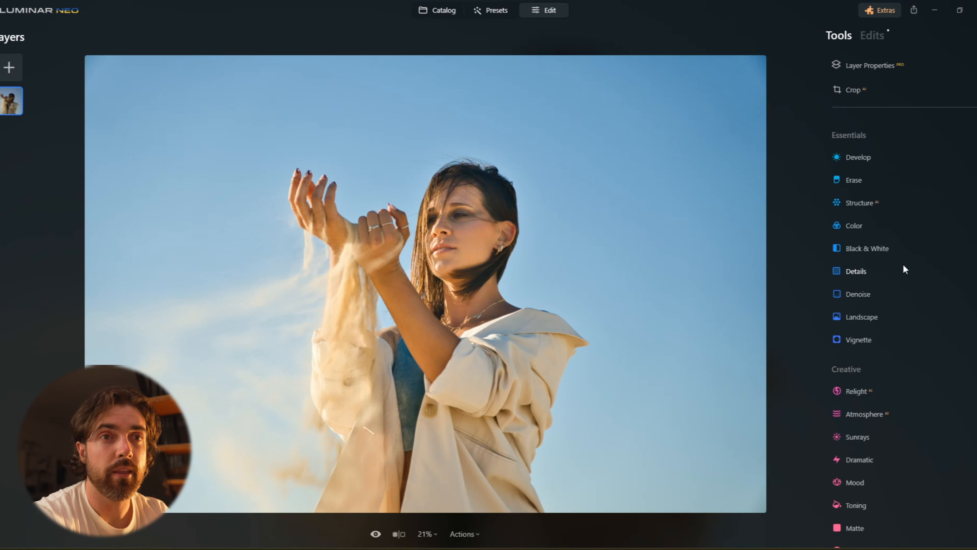
left_click(868, 230)
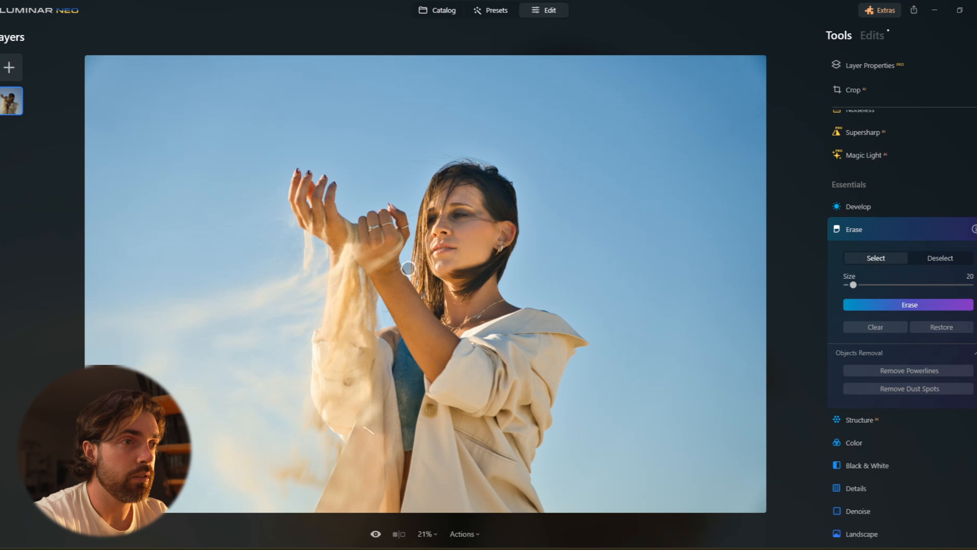
left_click(904, 240)
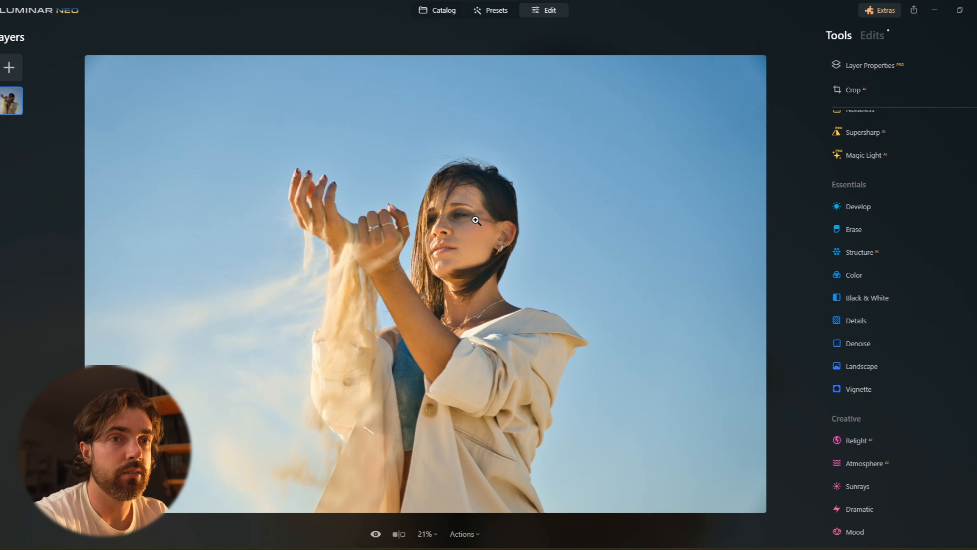
Zoom into the face, open the Erase tool and mark the hair strand crossing the eyes and cheek.
double_click(476, 220)
left_click_drag(439, 175, 479, 288)
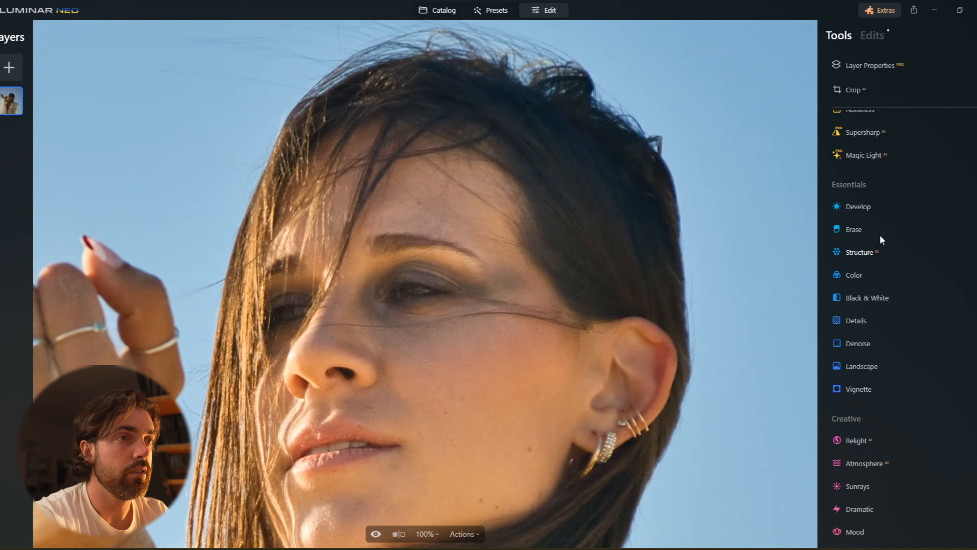
left_click(880, 231)
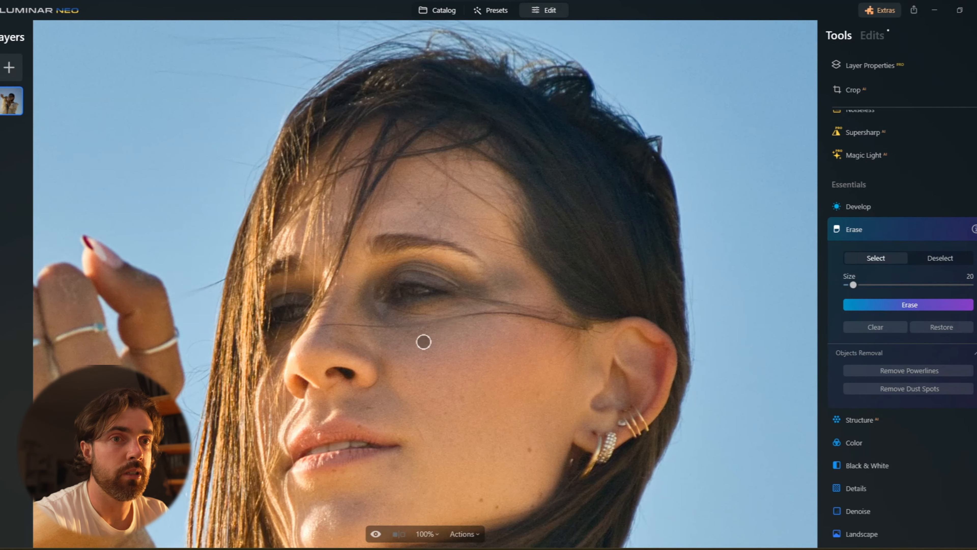
mouse_move(312, 327)
left_mouse_down()
mouse_move(510, 315)
mouse_move(583, 328)
left_mouse_up()
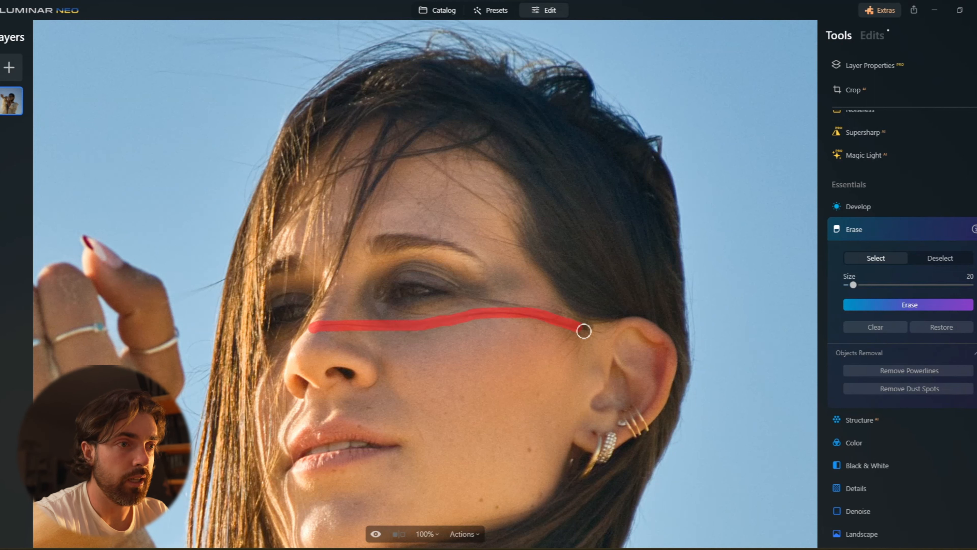
mouse_move(471, 298)
left_mouse_down()
mouse_move(548, 313)
mouse_move(534, 308)
mouse_move(582, 330)
mouse_move(574, 332)
left_mouse_up()
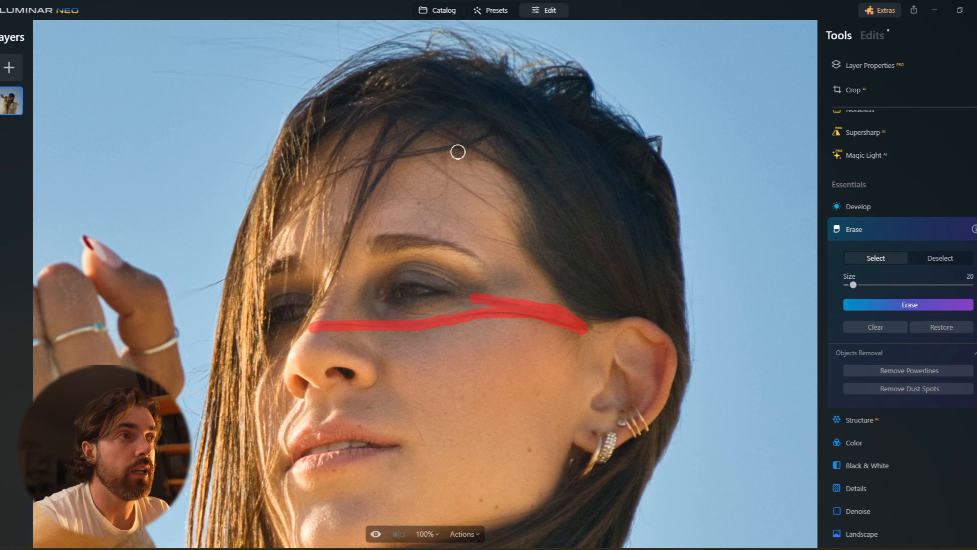
Mark the stray hairs sticking out above the head as well and apply the erase.
scroll(446, 148, "down", 5)
scroll(399, 98, "up", 5)
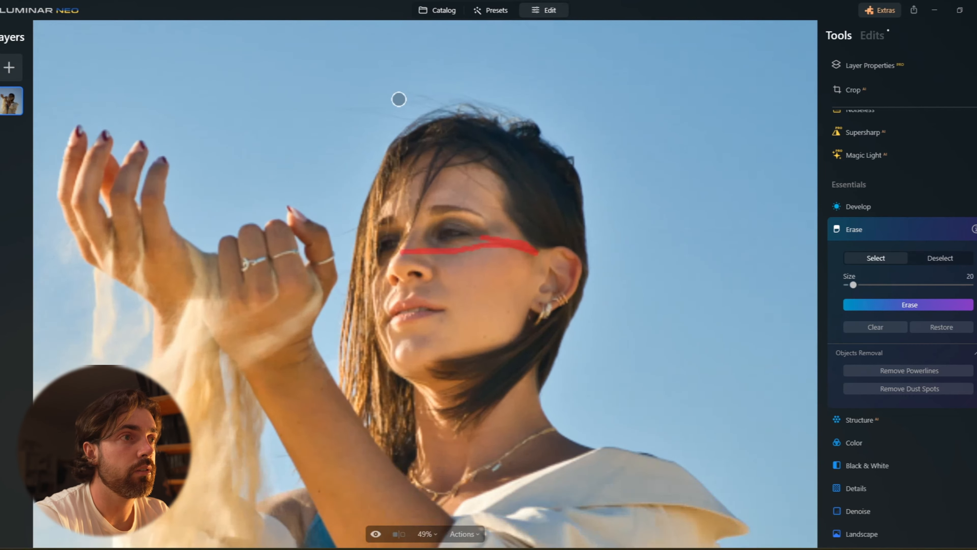
left_click_drag(378, 79, 469, 116)
left_click_drag(326, 107, 409, 121)
left_click_drag(256, 121, 406, 151)
left_click_drag(338, 129, 409, 135)
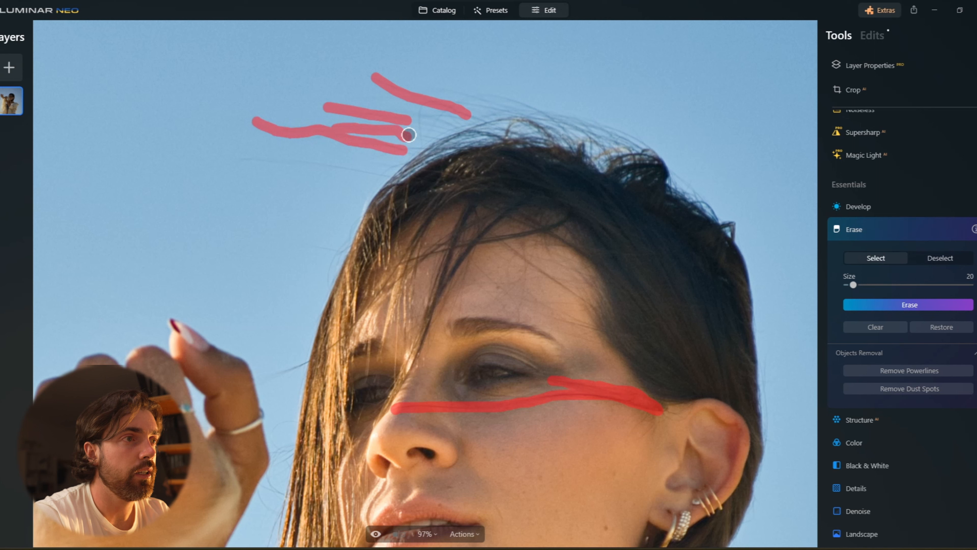
left_click_drag(238, 160, 381, 176)
mouse_move(429, 108)
left_mouse_down()
mouse_move(422, 146)
mouse_move(421, 121)
mouse_move(451, 118)
mouse_move(452, 109)
mouse_move(432, 133)
left_mouse_up()
left_click_drag(442, 87, 533, 110)
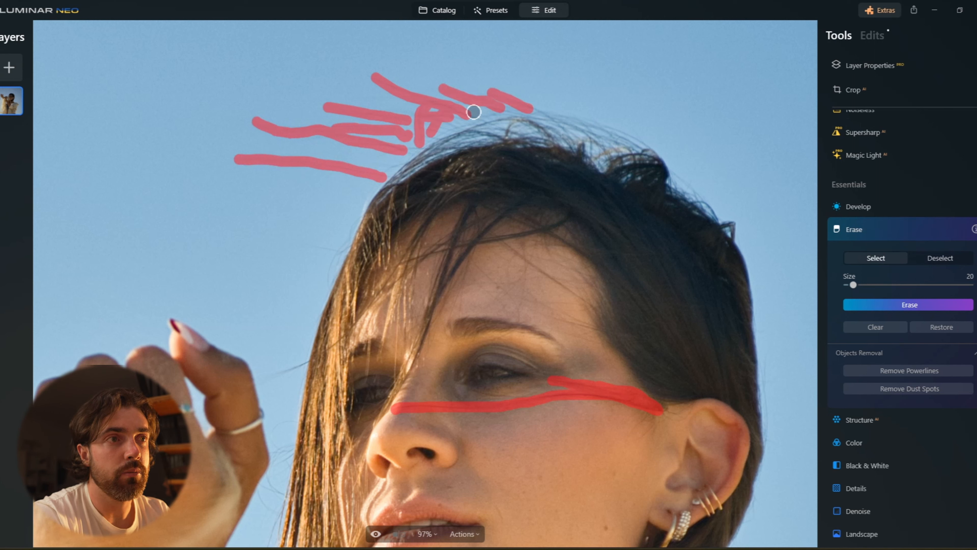
left_click(923, 306)
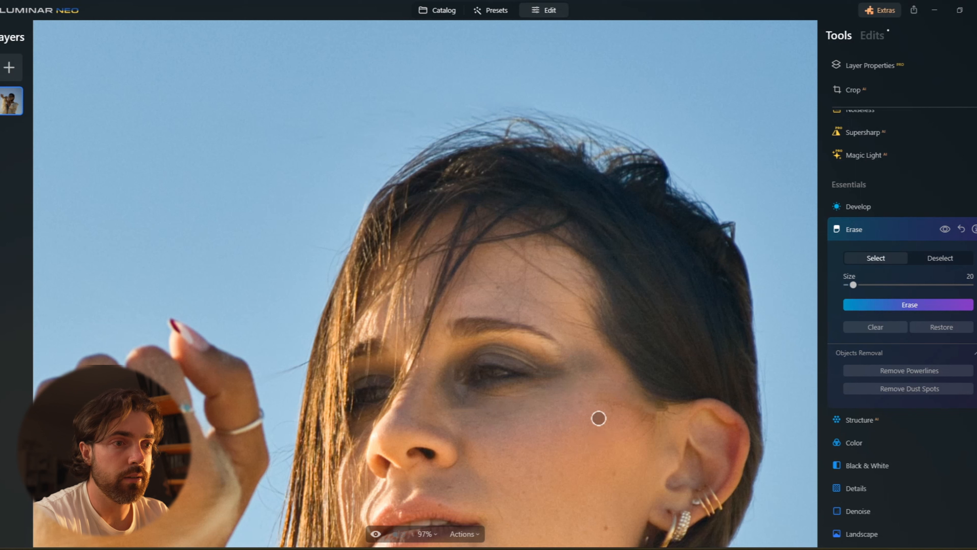
Erase a leftover hair remnant on the cheek and collapse the Erase tool.
left_click_drag(597, 401, 634, 410)
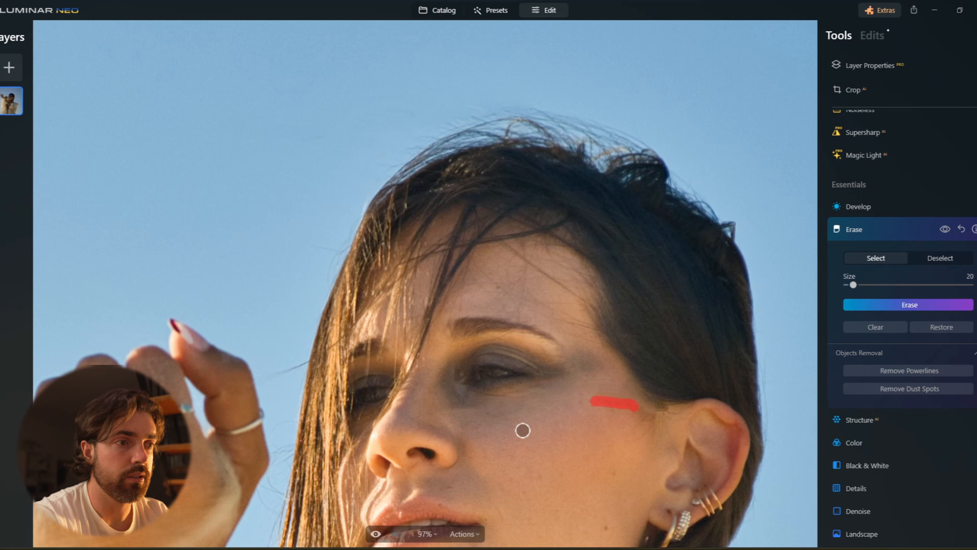
left_click(891, 301)
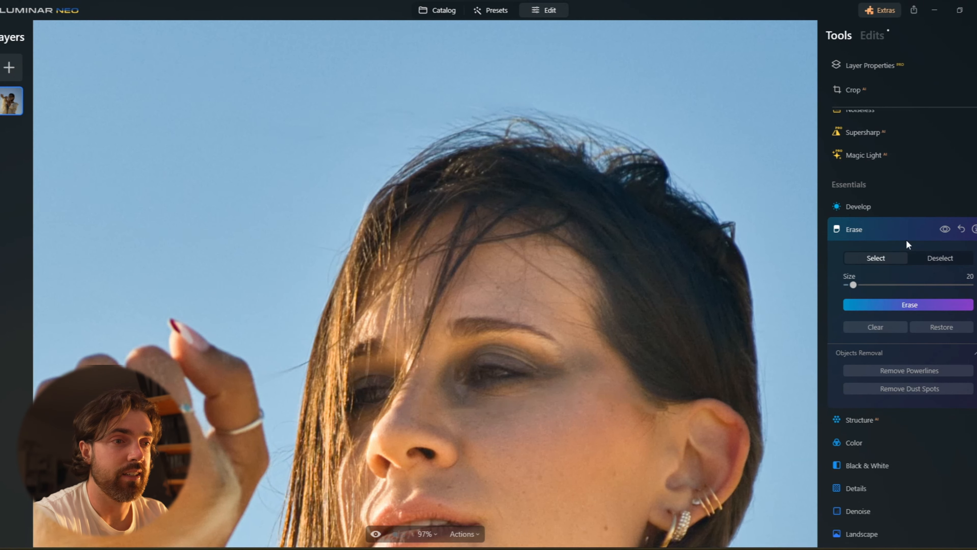
left_click(896, 231)
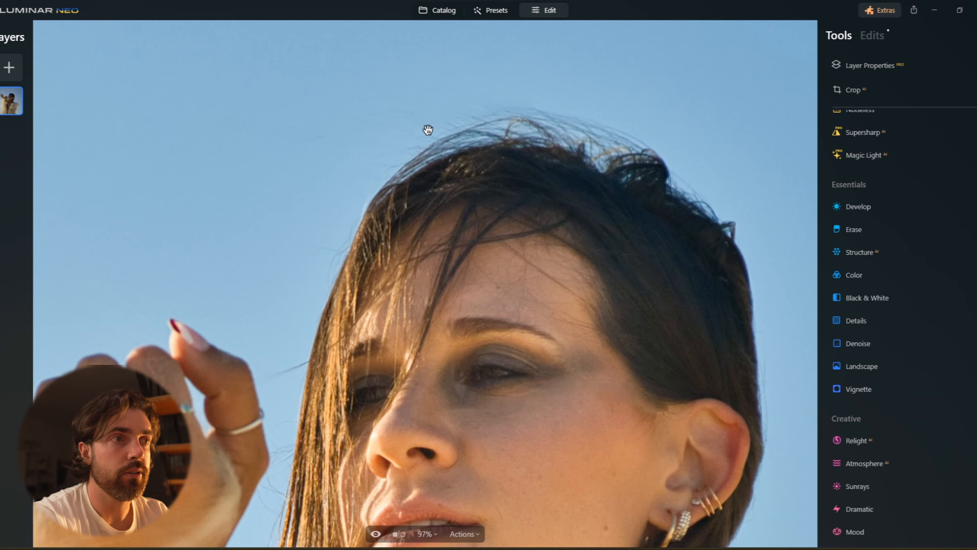
Open the Develop tool, choose a masking Brush and paint over both eyes.
left_click(517, 275)
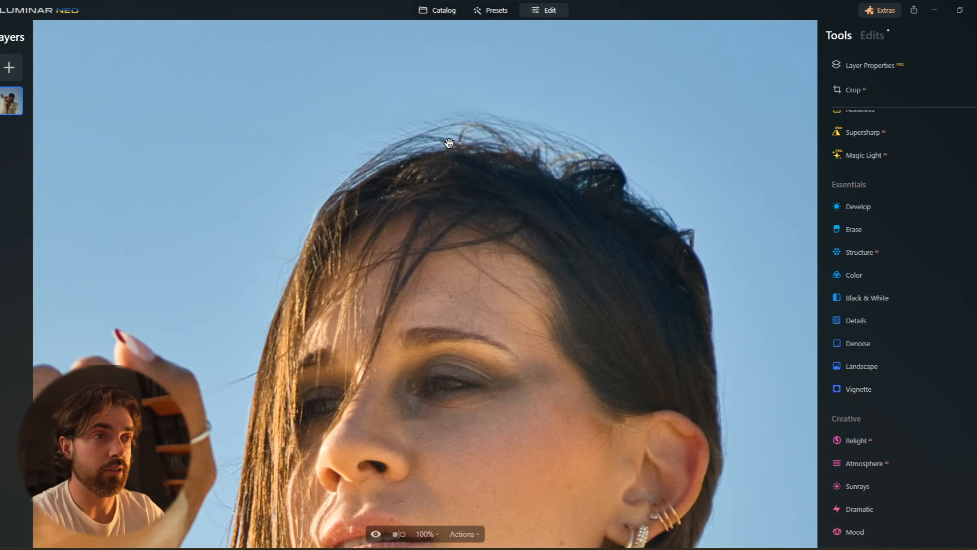
left_click(450, 144)
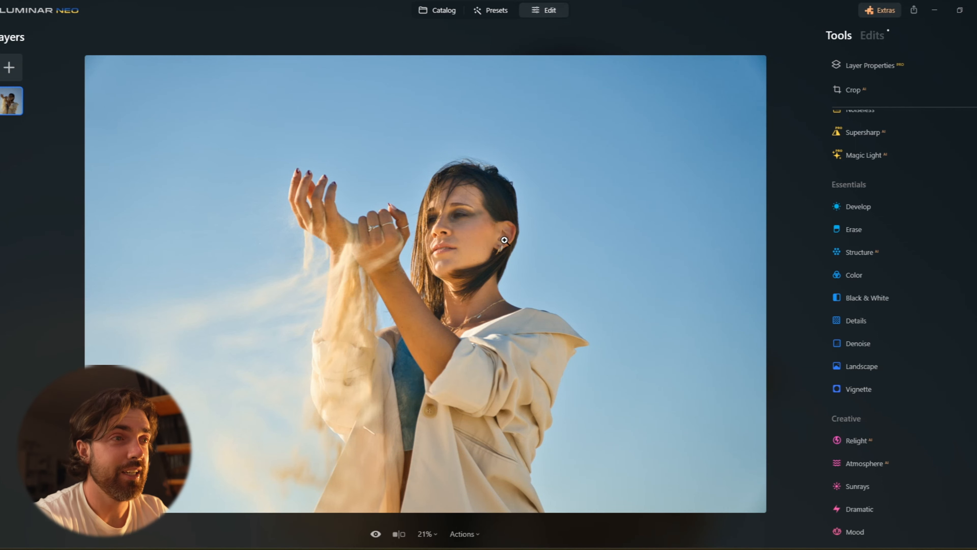
left_click(453, 211)
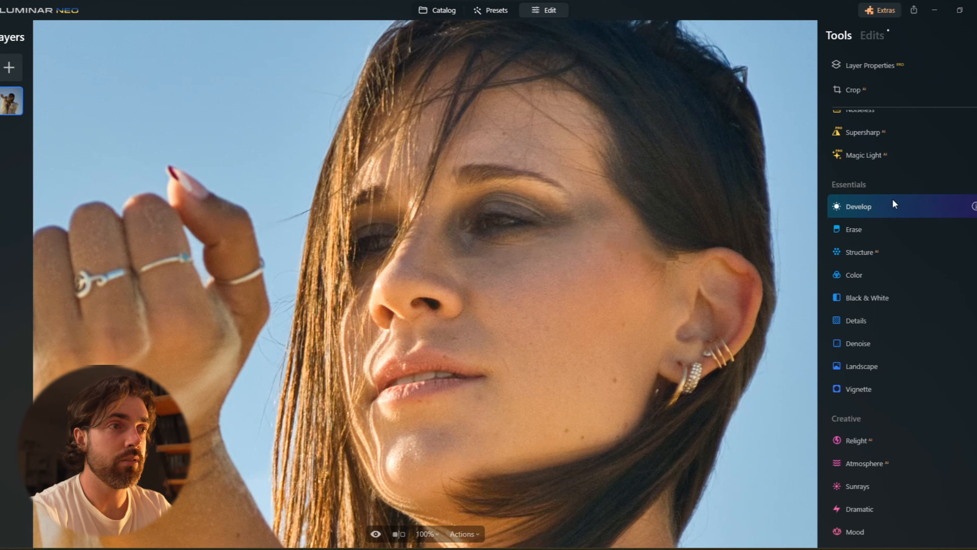
left_click(892, 199)
left_click(904, 166)
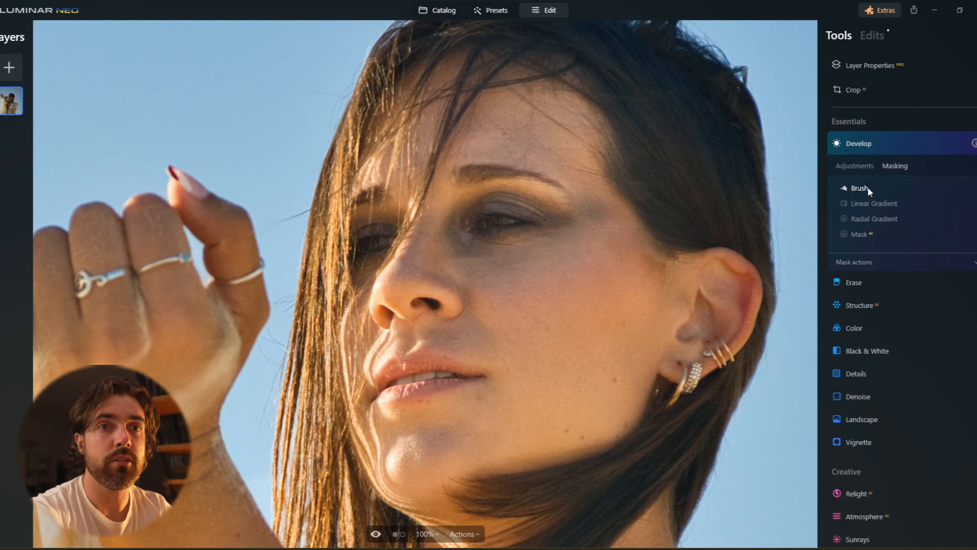
left_click(858, 188)
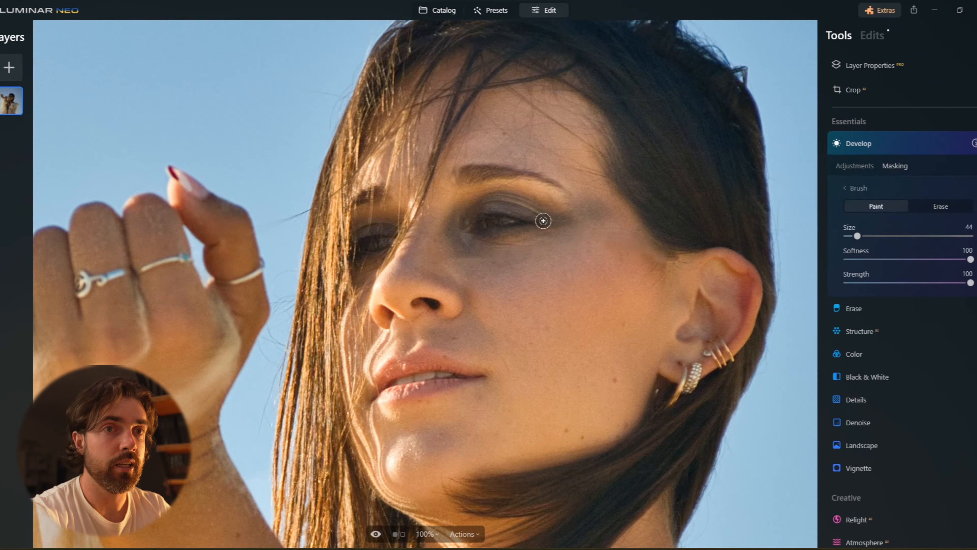
mouse_move(514, 203)
left_mouse_down()
mouse_move(464, 208)
mouse_move(532, 220)
mouse_move(465, 221)
mouse_move(484, 207)
mouse_move(545, 216)
left_mouse_up()
mouse_move(384, 228)
left_mouse_down()
mouse_move(348, 228)
mouse_move(348, 244)
mouse_move(382, 217)
left_mouse_up()
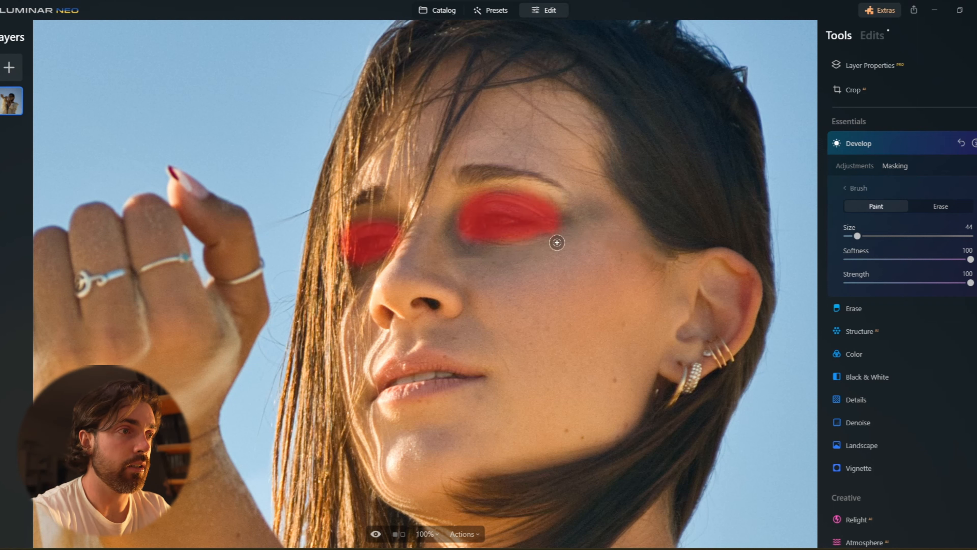
Set the eye mask's Shadows to 20 and Exposure to 0.17, then toggle the effect to compare.
left_click(850, 167)
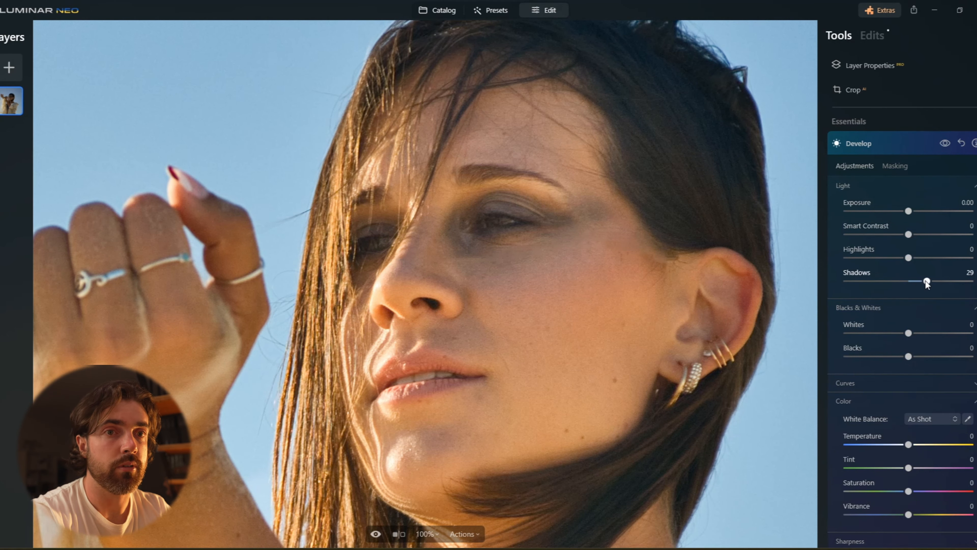
left_click_drag(924, 281, 918, 280)
left_click_drag(909, 211, 911, 211)
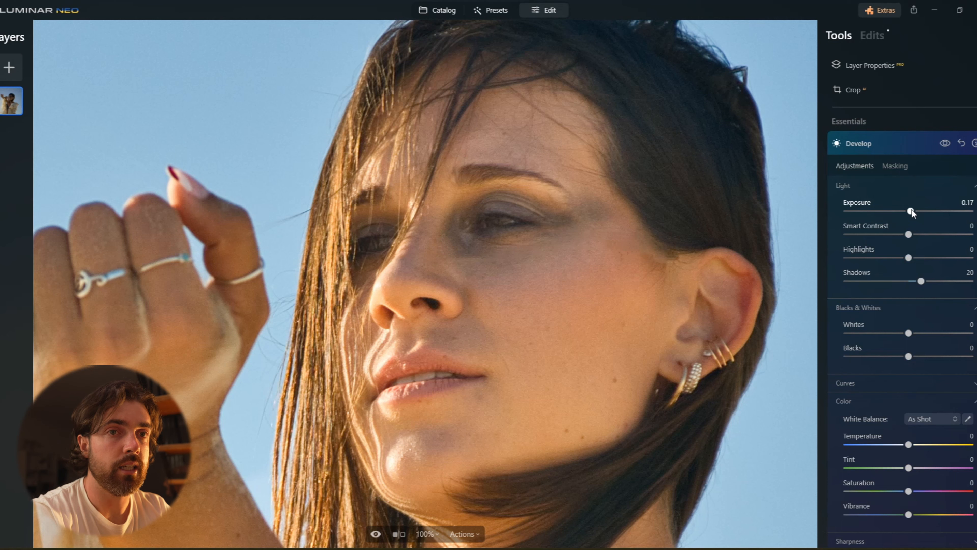
left_click(949, 142)
left_click(949, 142)
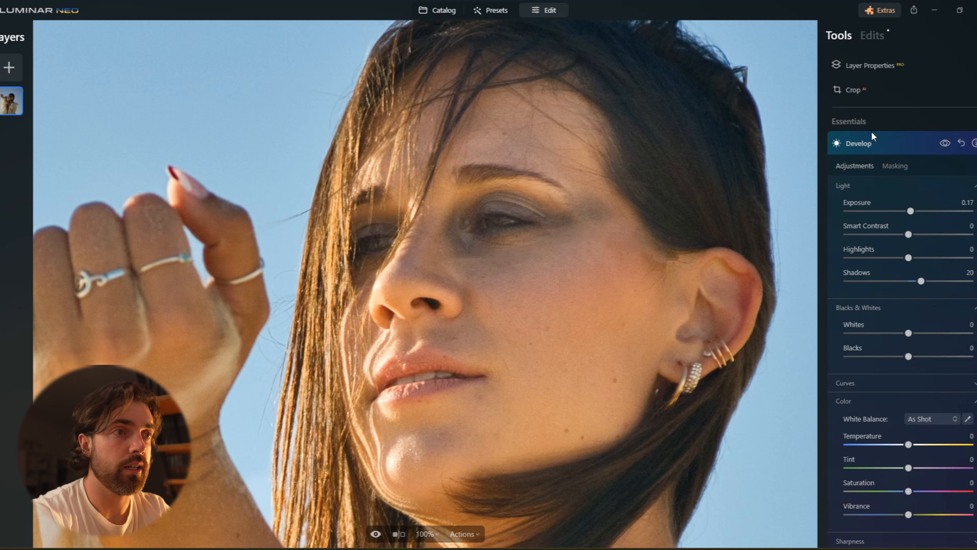
Zoom out, lower the eye mask's Shadows to 11, compare on and off, and collapse Develop.
left_click(636, 188)
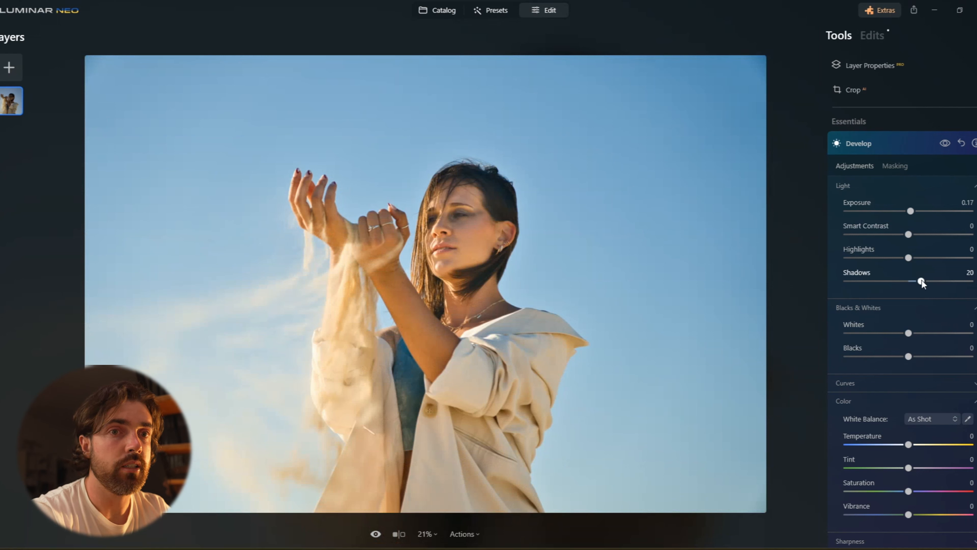
left_click_drag(917, 282, 916, 280)
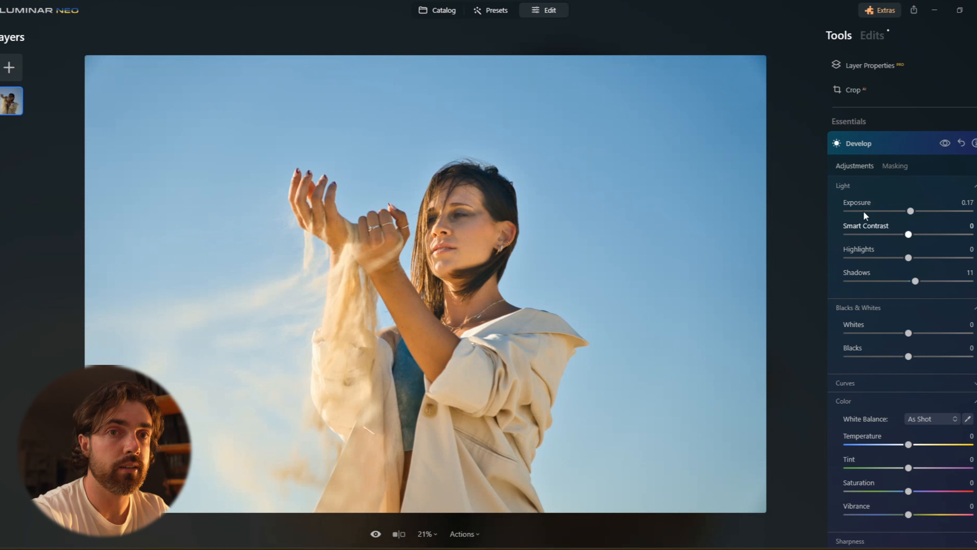
left_click(944, 143)
left_click(945, 144)
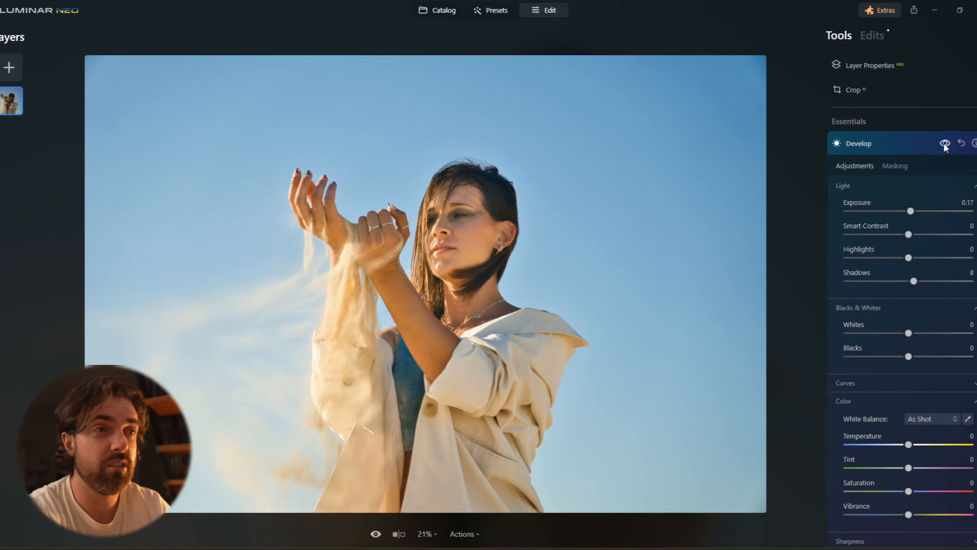
left_click(892, 145)
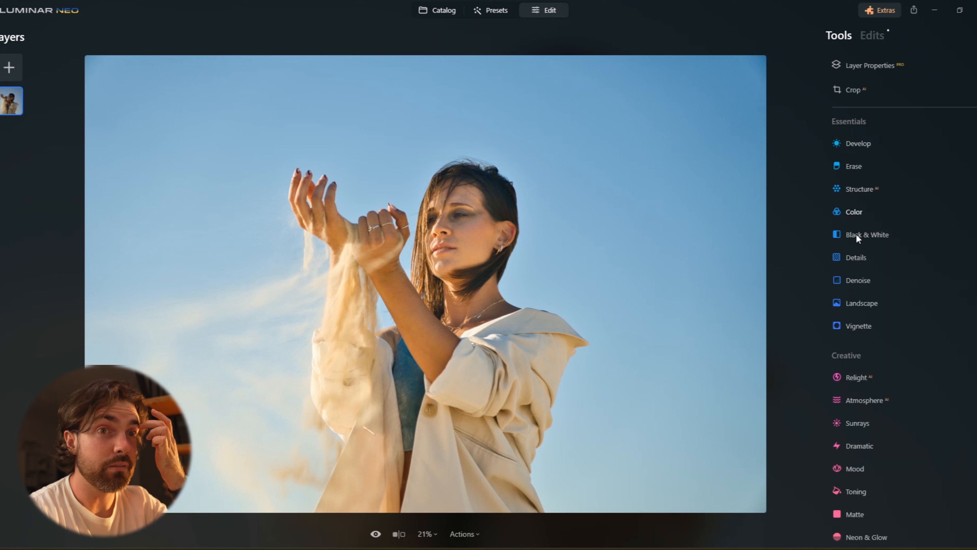
Open the Relight tool, nudge Brightness Near, and collapse it.
left_click(872, 376)
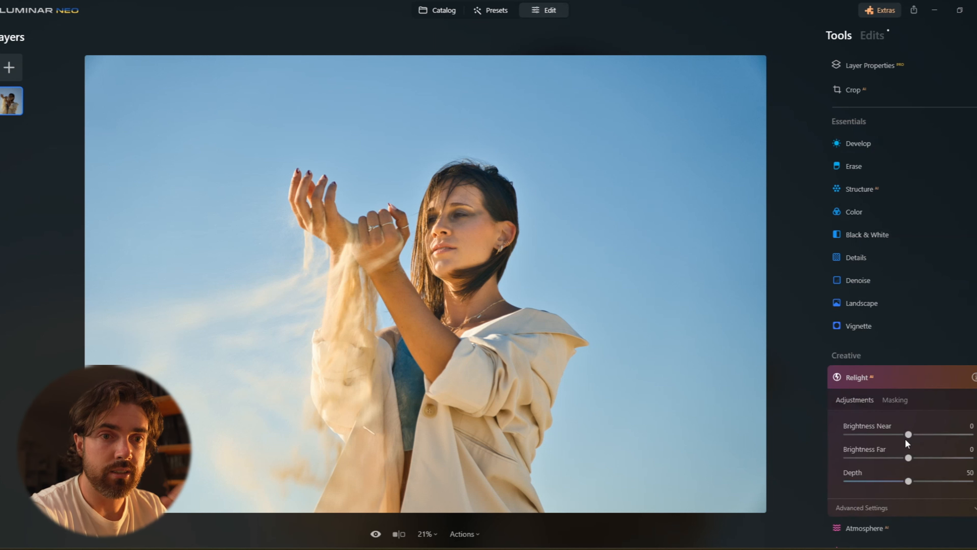
left_click_drag(907, 435, 911, 434)
left_click(901, 382)
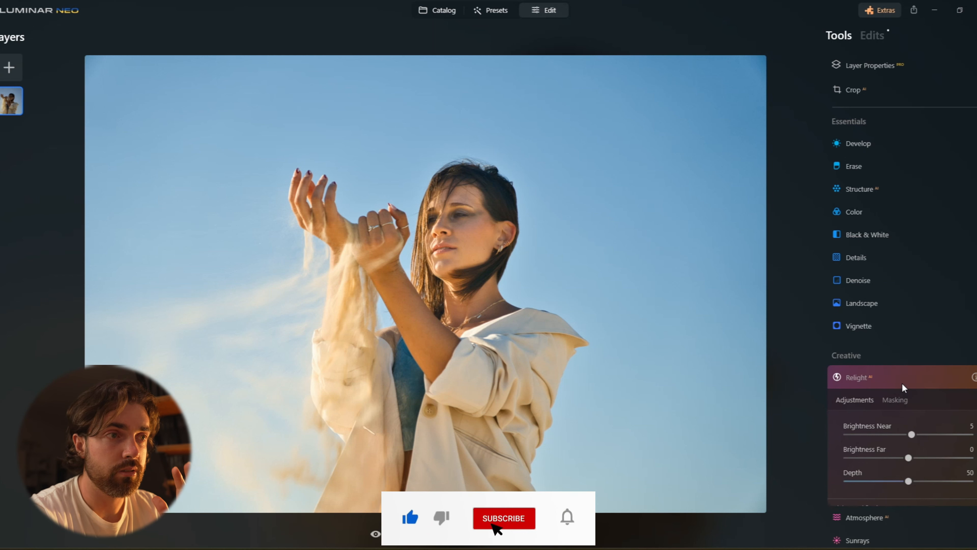
Open a new Develop adjustment and create an AI mask, selecting the Sky.
left_click(864, 141)
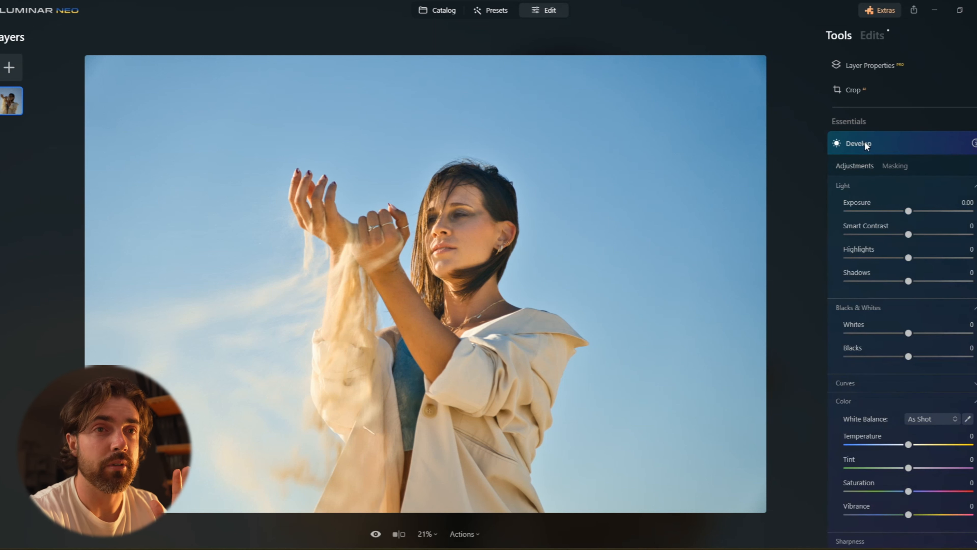
left_click(900, 164)
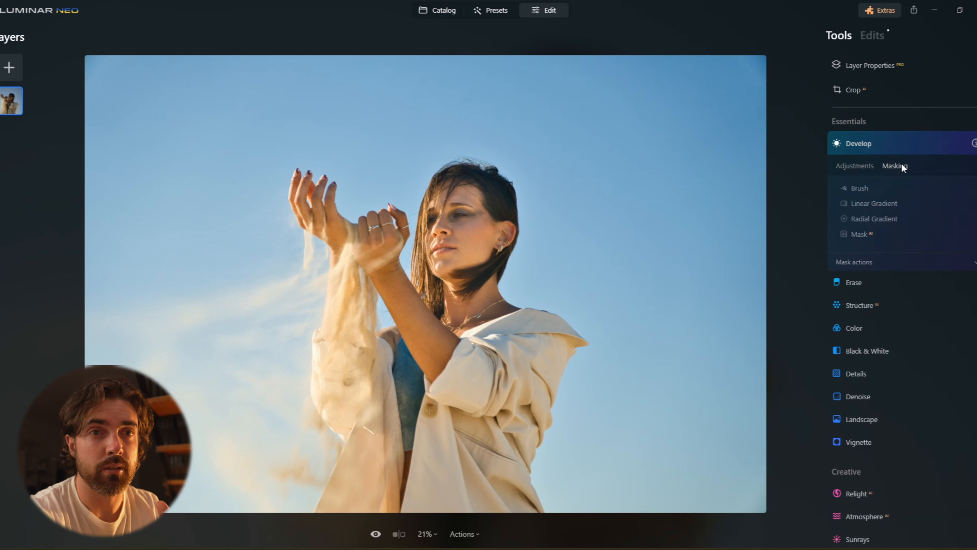
left_click(857, 235)
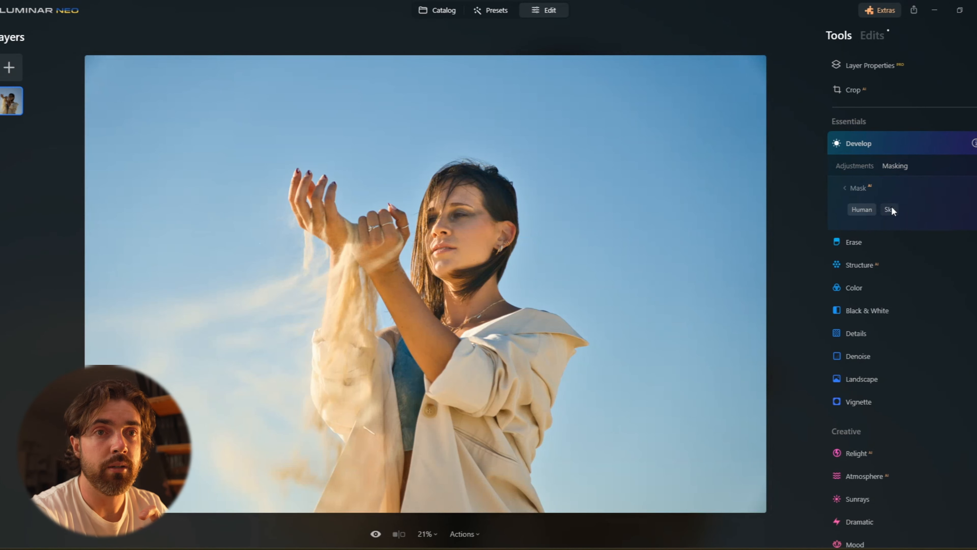
left_click(891, 209)
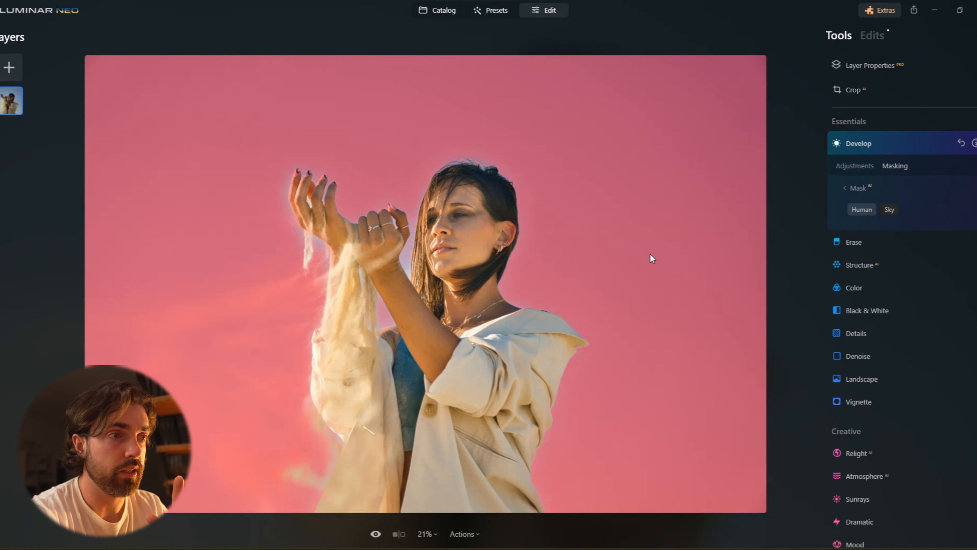
Switch to the masking Brush, set its size to 19, and paint along the hands and hair to refine the mask.
left_click(852, 189)
left_click(859, 191)
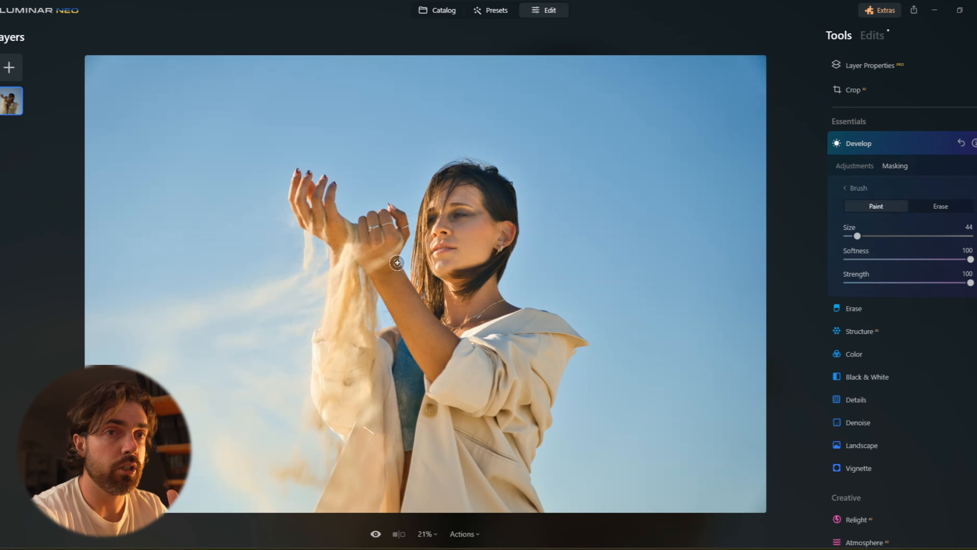
left_click_drag(857, 236, 851, 236)
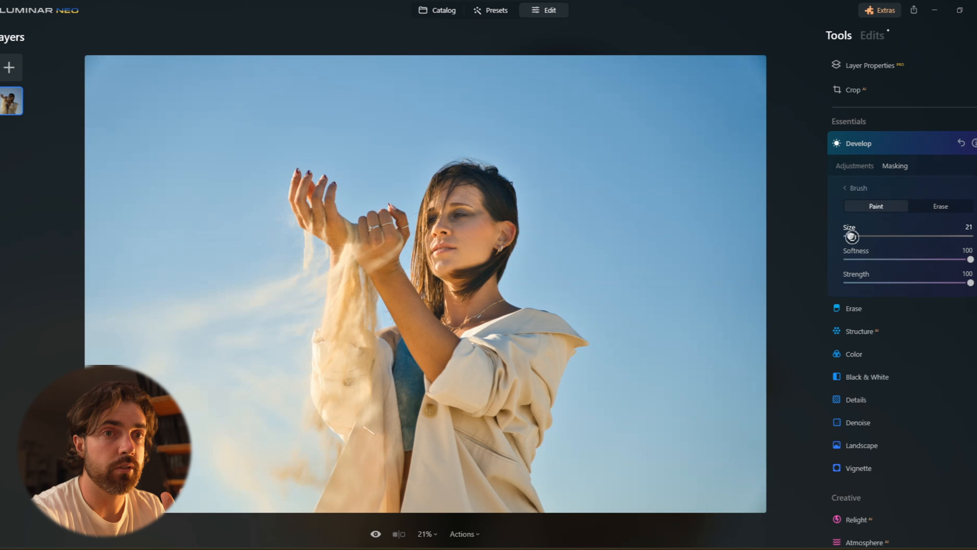
mouse_move(413, 261)
left_mouse_down()
mouse_move(412, 252)
mouse_move(409, 274)
mouse_move(412, 227)
left_mouse_up()
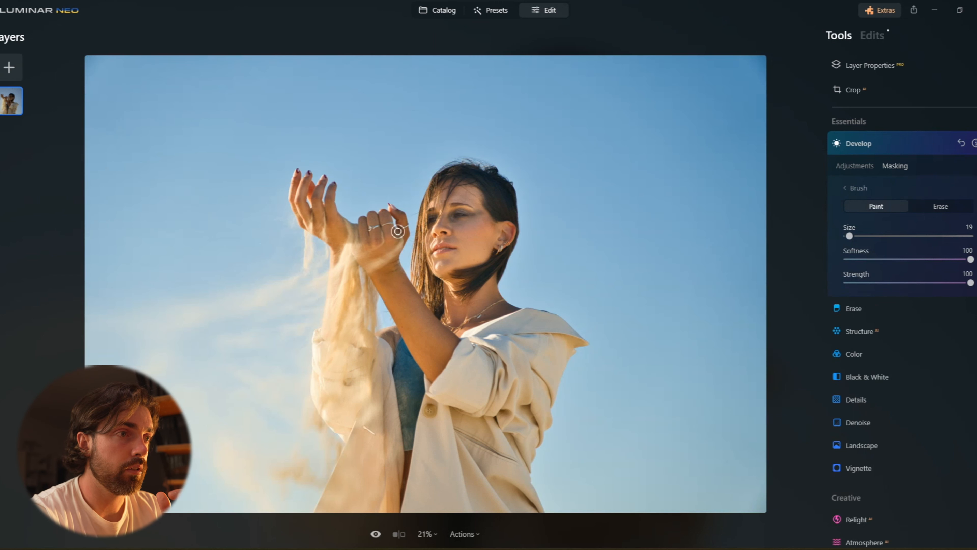
mouse_move(390, 306)
left_mouse_down()
mouse_move(381, 325)
mouse_move(379, 297)
mouse_move(380, 327)
left_mouse_up()
mouse_move(485, 166)
left_mouse_down()
mouse_move(444, 165)
mouse_move(489, 169)
mouse_move(405, 151)
left_mouse_up()
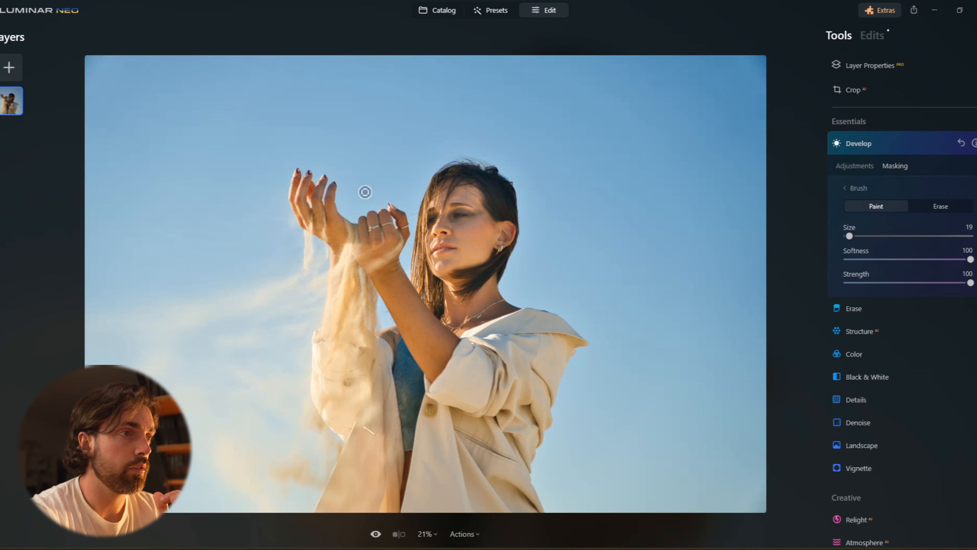
Set the masked adjustment's Exposure to 0.43 and Shadows to 17.
left_click(842, 166)
left_click_drag(907, 212, 914, 213)
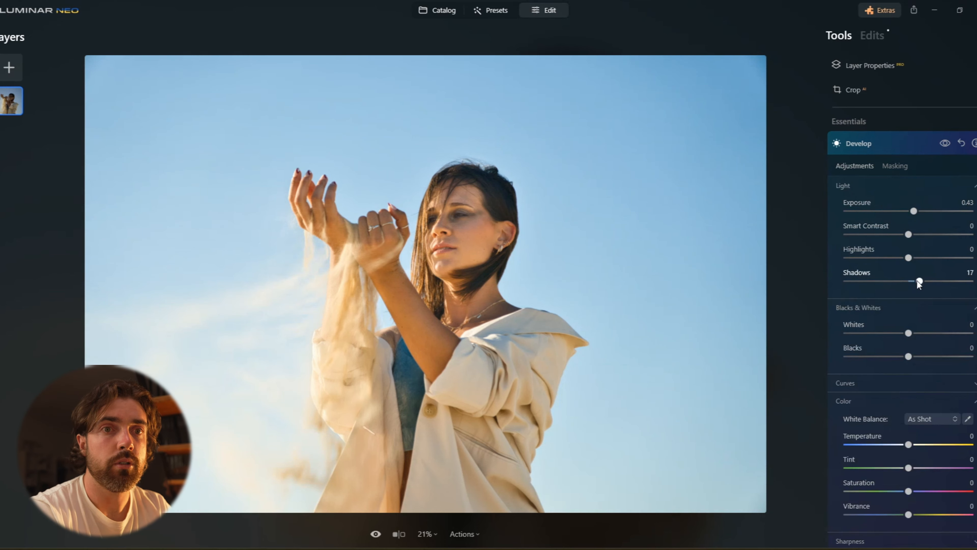
Set the sky-masked adjustment's Shadows to 14, Smart Contrast to 12 and Highlights to 17, keeping Exposure at 0.43.
mouse_move(925, 281)
left_mouse_down()
mouse_move(903, 282)
mouse_move(917, 281)
left_mouse_up()
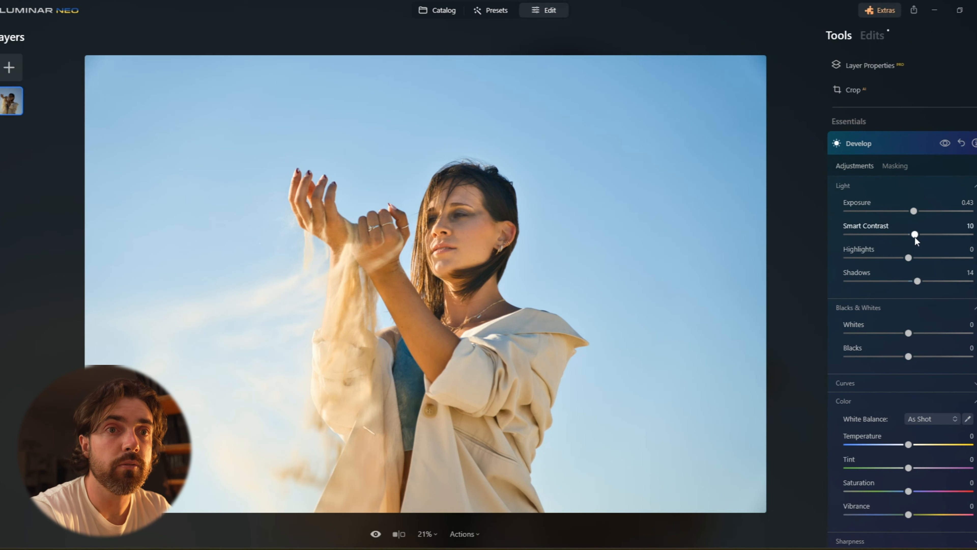
mouse_move(907, 257)
left_mouse_down()
mouse_move(926, 259)
mouse_move(874, 262)
mouse_move(919, 268)
left_mouse_up()
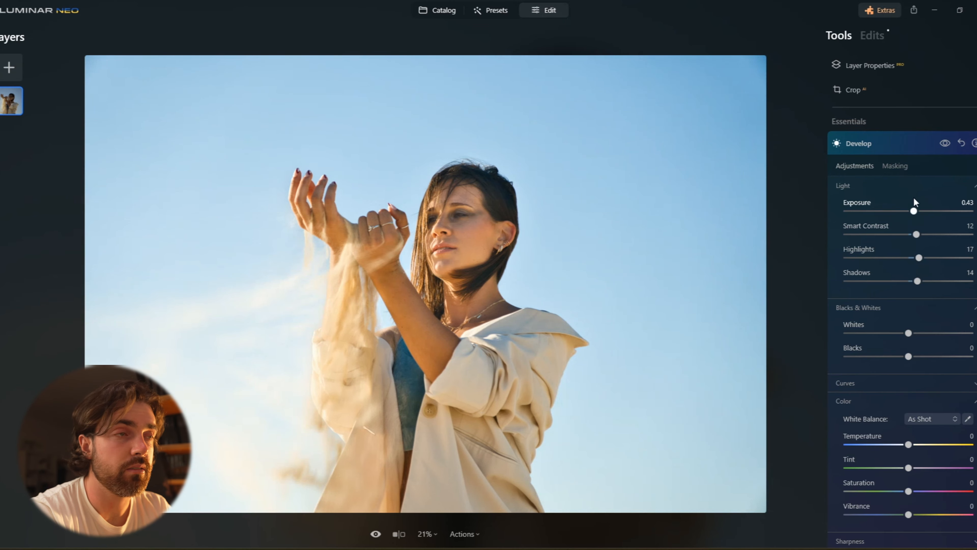
left_click_drag(916, 211, 919, 211)
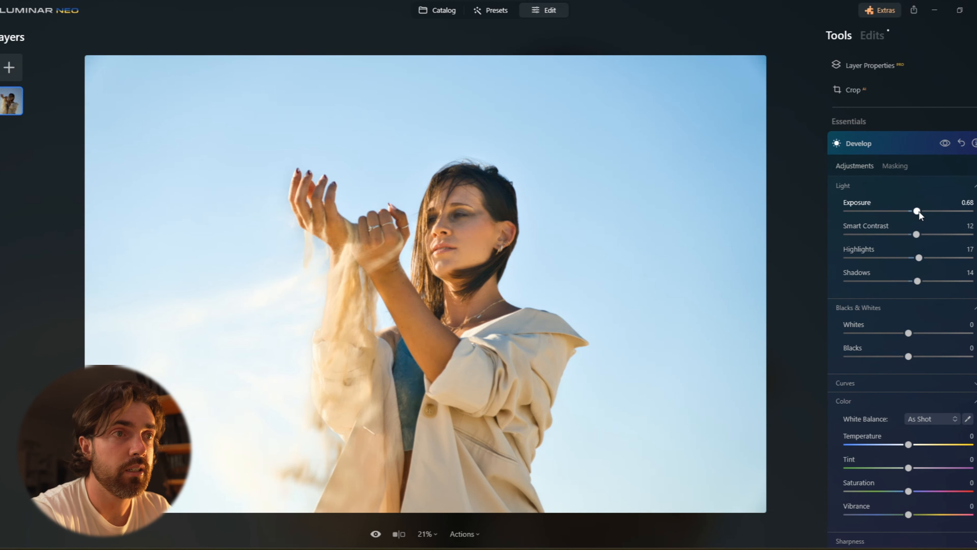
left_click_drag(917, 211, 916, 210)
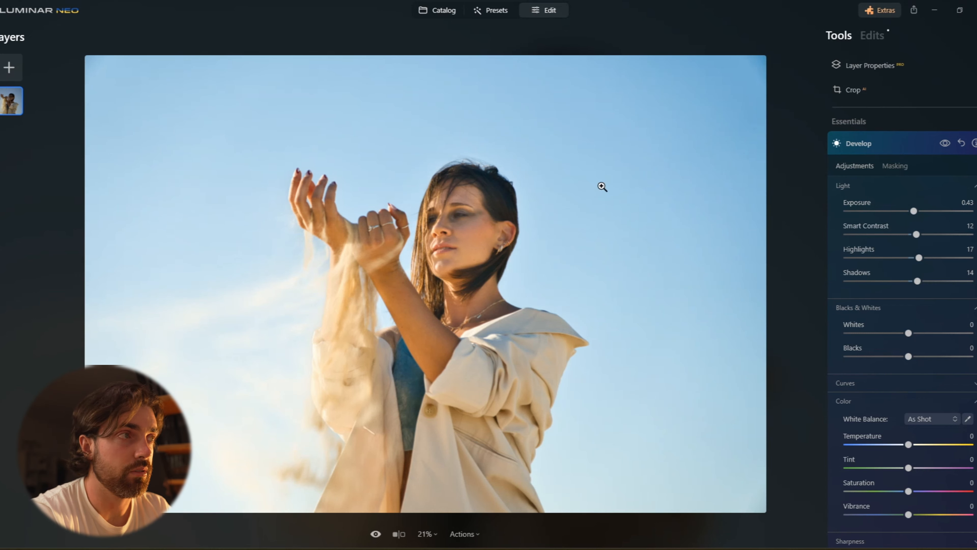
Toggle the masked Develop adjustment off and on to compare, then collapse it.
left_click(944, 141)
left_click(944, 141)
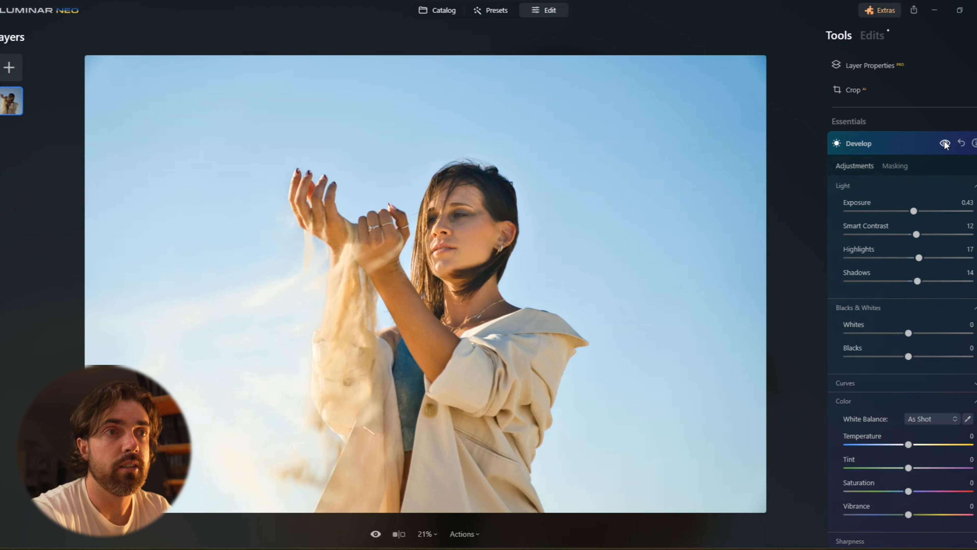
left_click(899, 143)
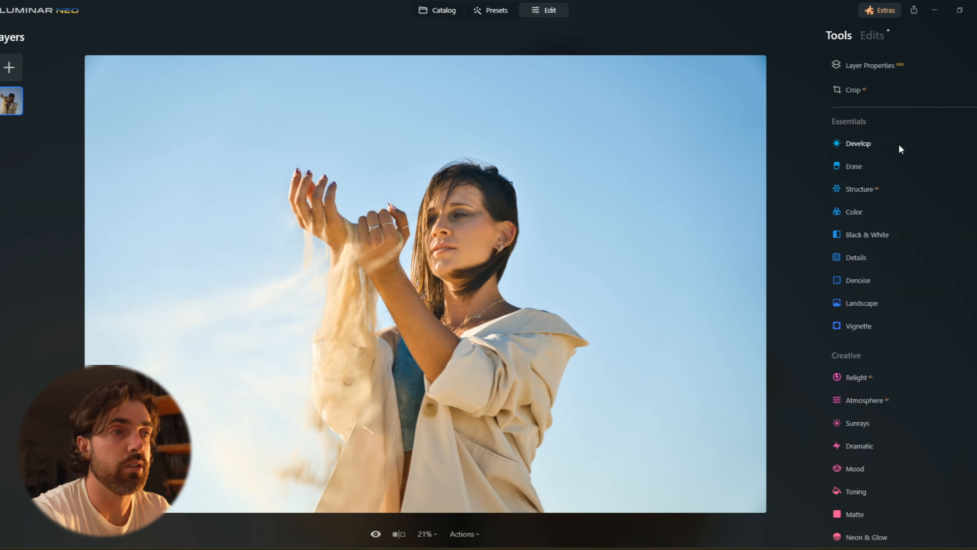
Crop the photo slightly in from the top-right corner, reposition the frame and apply it.
left_click(897, 87)
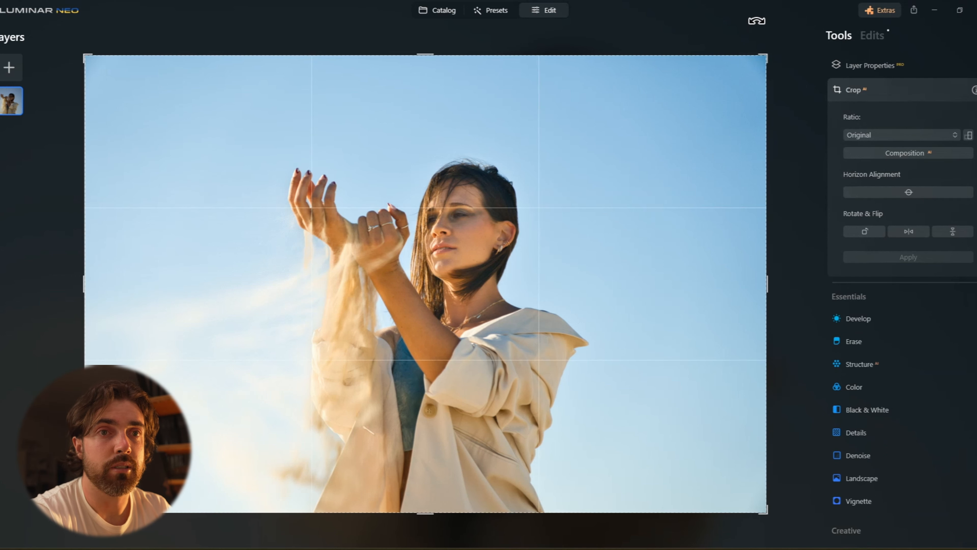
left_click_drag(766, 61, 761, 94)
left_click_drag(578, 193, 555, 210)
key("Return")
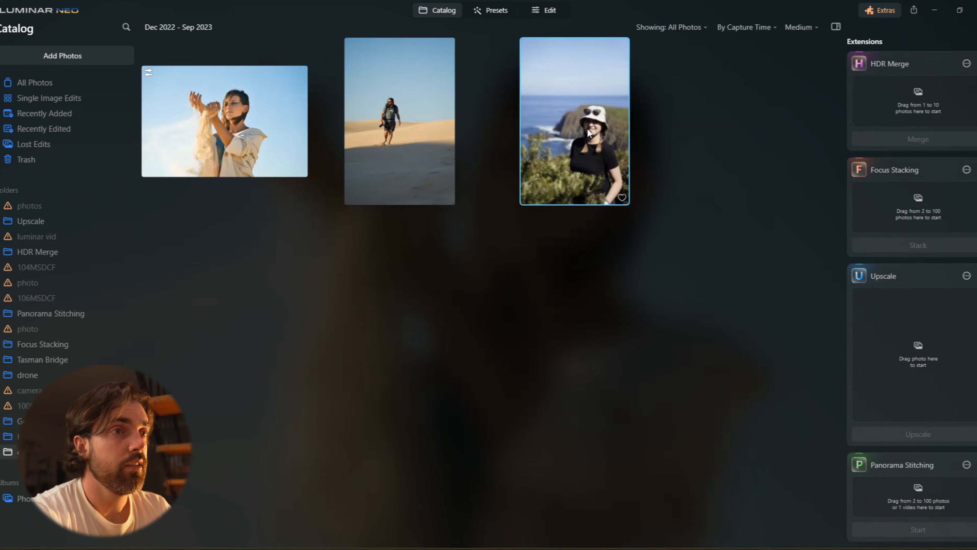
Open the smiling woman in the bucket hat by the sea in the editor.
double_click(587, 129)
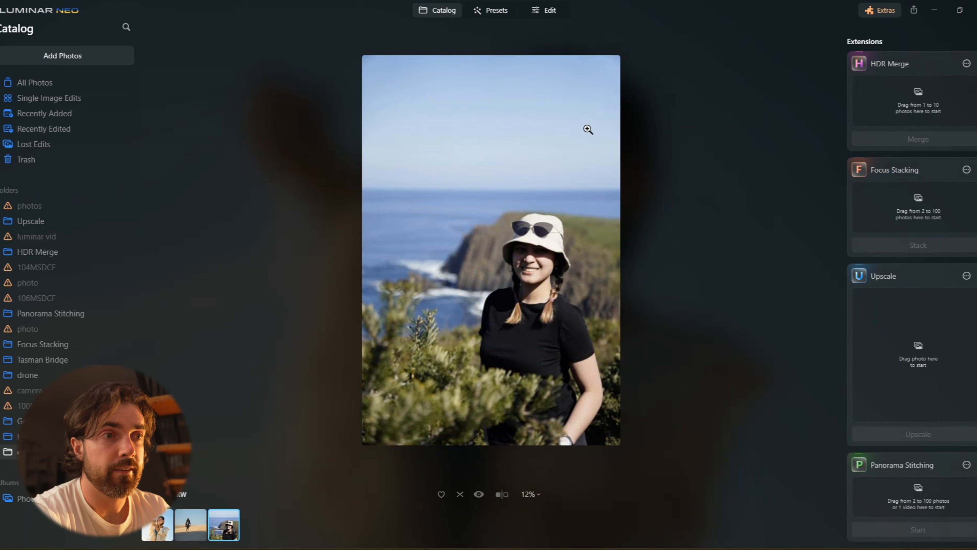
left_click(551, 12)
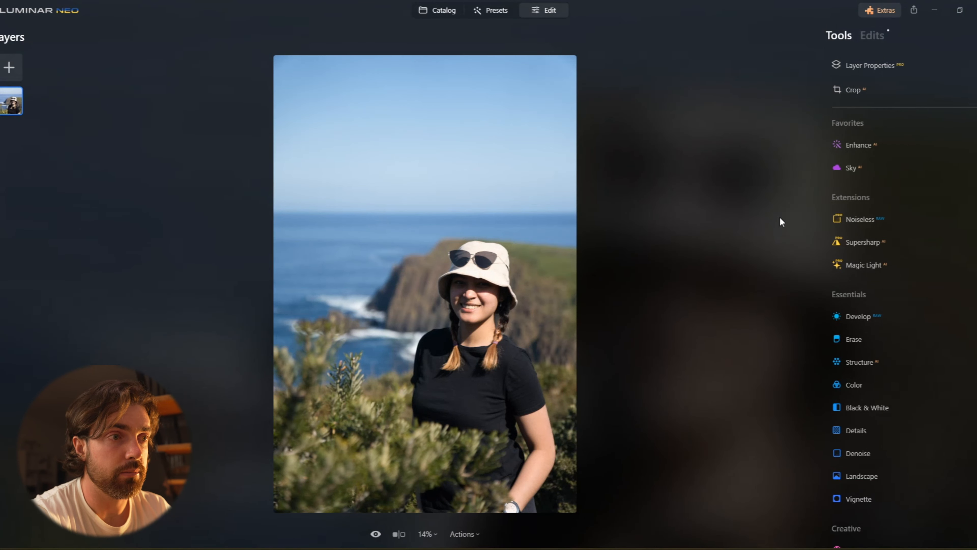
Open Develop and set Exposure to 0.64, Smart Contrast to 19, Highlights to -41 and Shadows to 39.
left_click(858, 317)
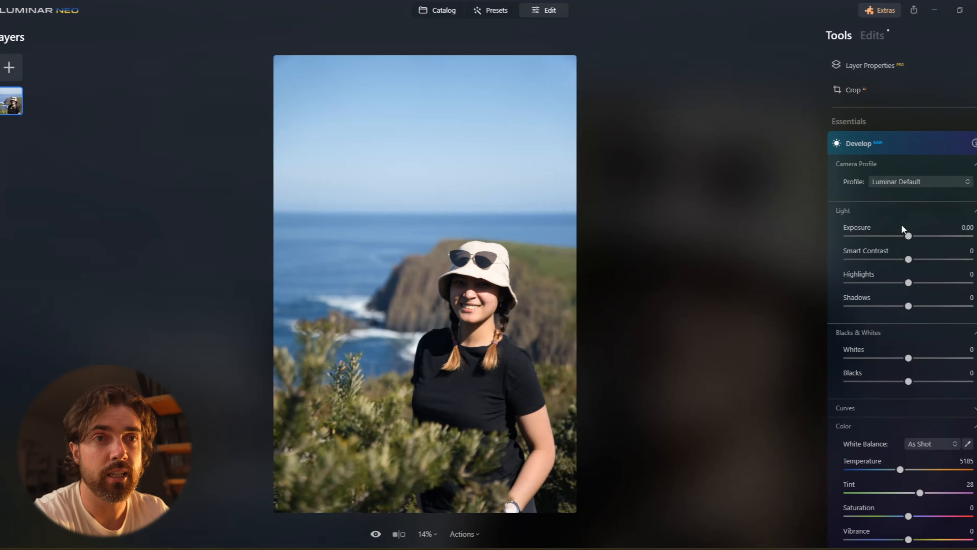
left_click_drag(906, 236, 915, 236)
left_click_drag(908, 306, 932, 306)
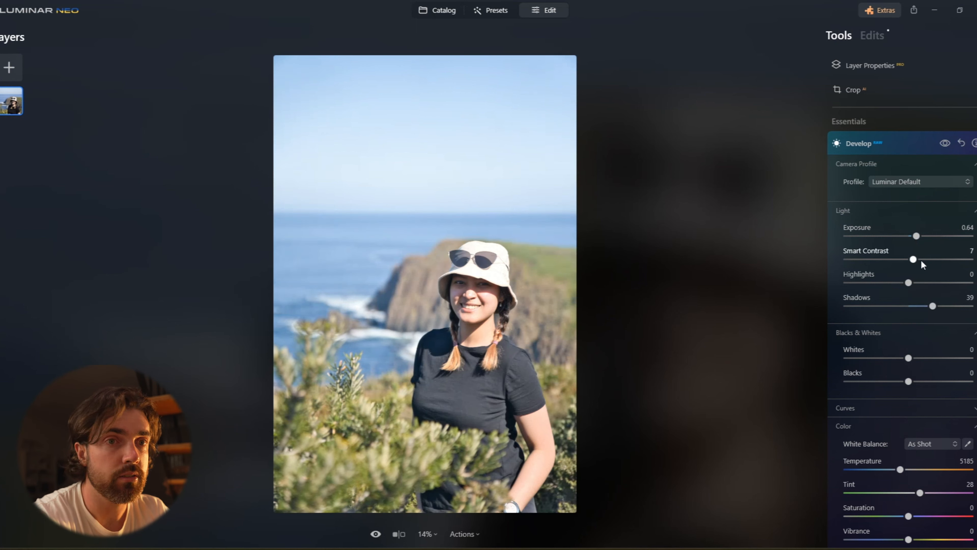
left_click_drag(909, 284, 888, 288)
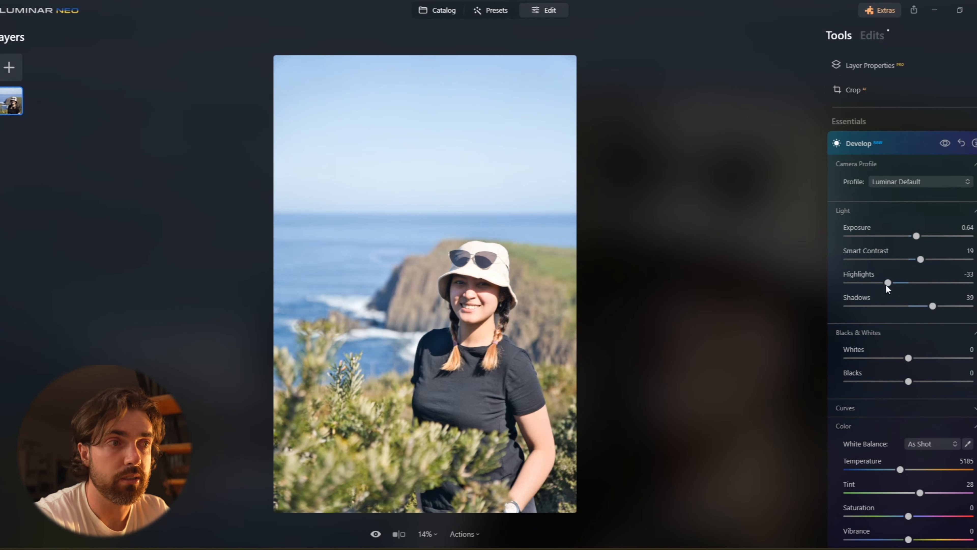
left_click_drag(889, 284, 883, 286)
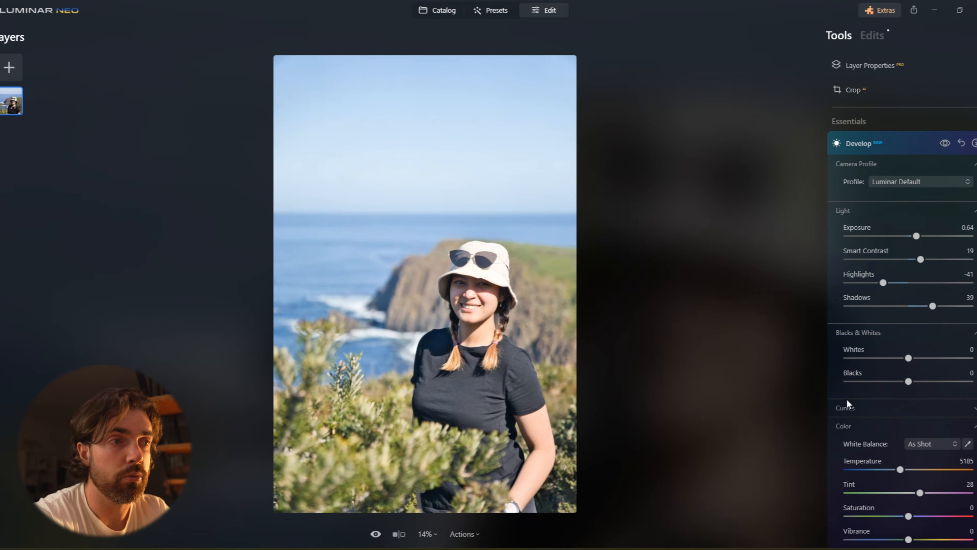
Set Blacks to -14, Saturation to 5 and Vibrance to 14.
left_click_drag(905, 385, 900, 382)
scroll(902, 496, "down", 2)
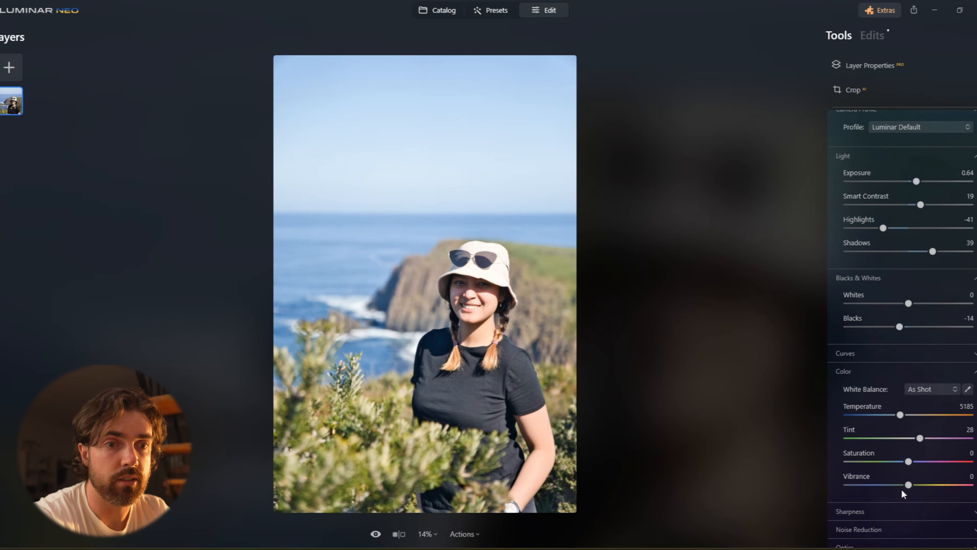
left_click_drag(909, 477, 917, 478)
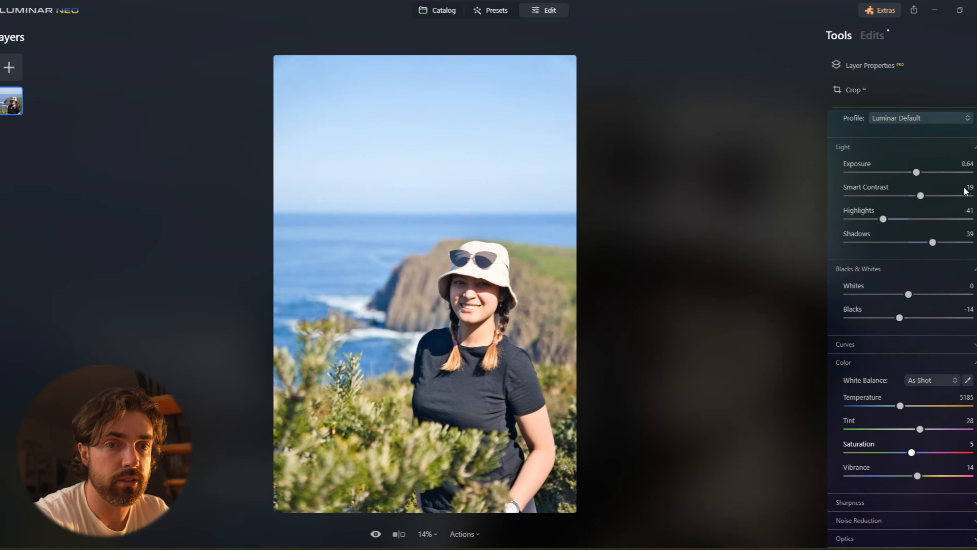
Toggle the Develop adjustment off and on to compare, then collapse it.
scroll(953, 162, "up", 3)
scroll(952, 159, "up", 1)
left_click(946, 206)
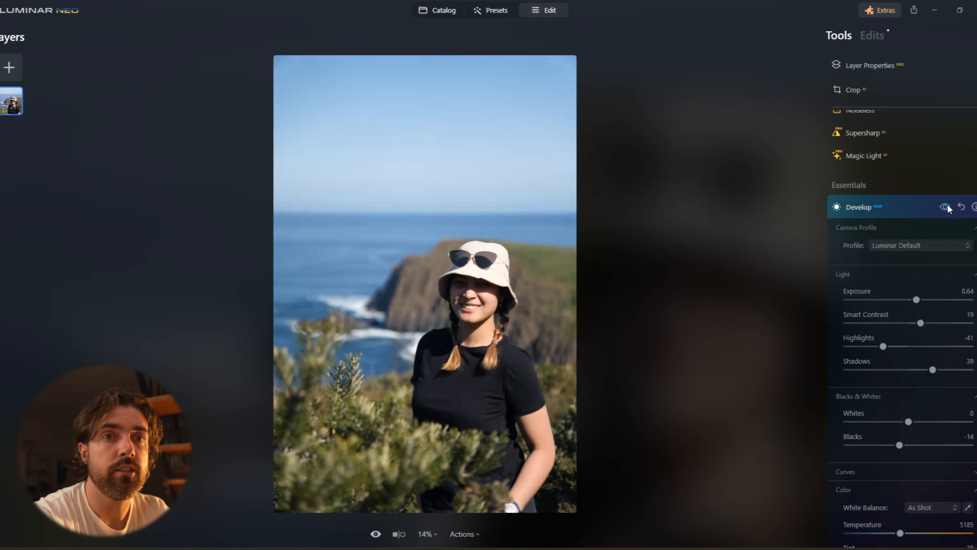
left_click(945, 206)
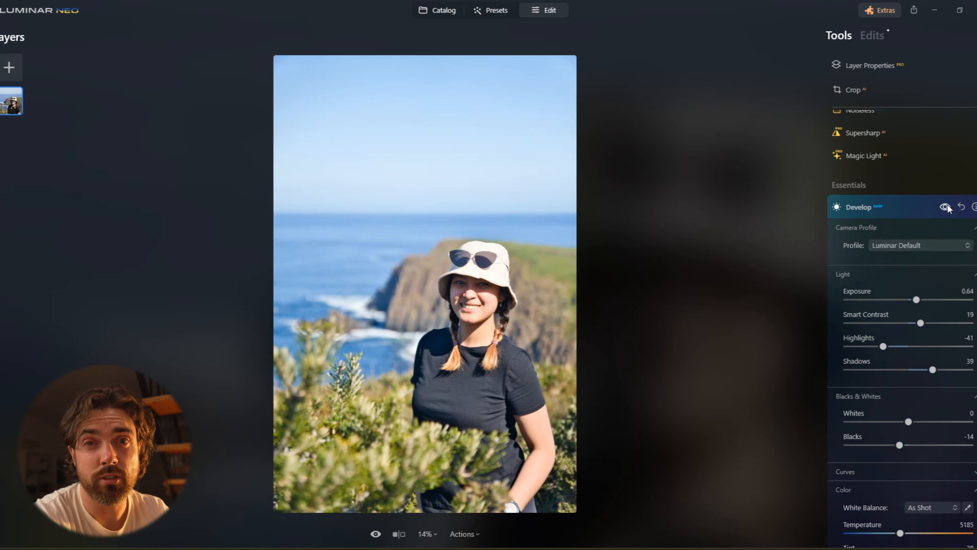
left_click(914, 212)
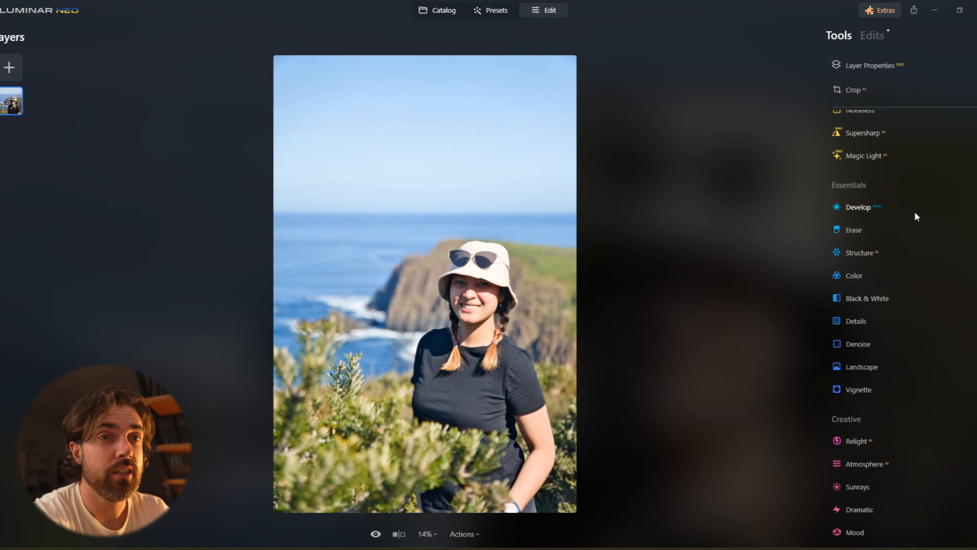
Open Relight, set Brightness Near to 35, and collapse the tool.
scroll(903, 247, "up", 2)
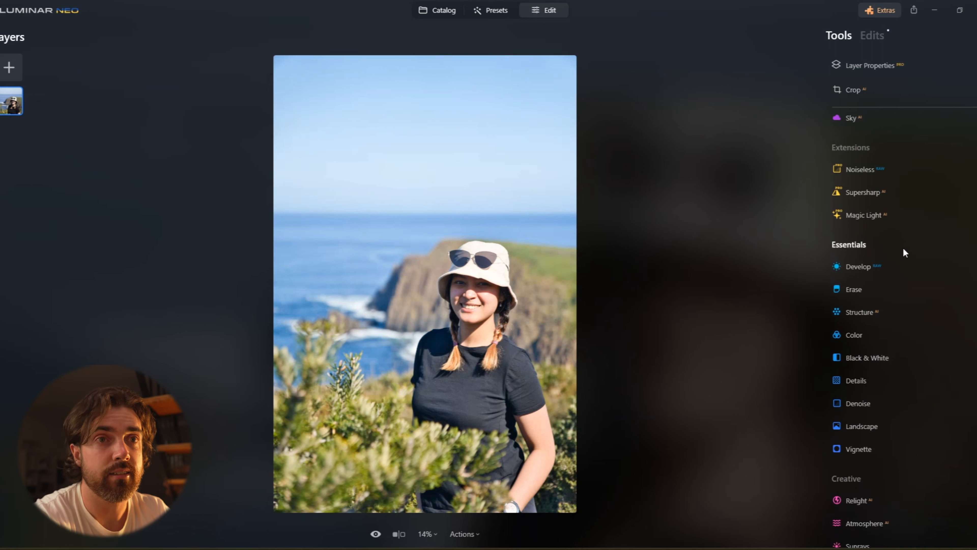
scroll(904, 247, "down", 10)
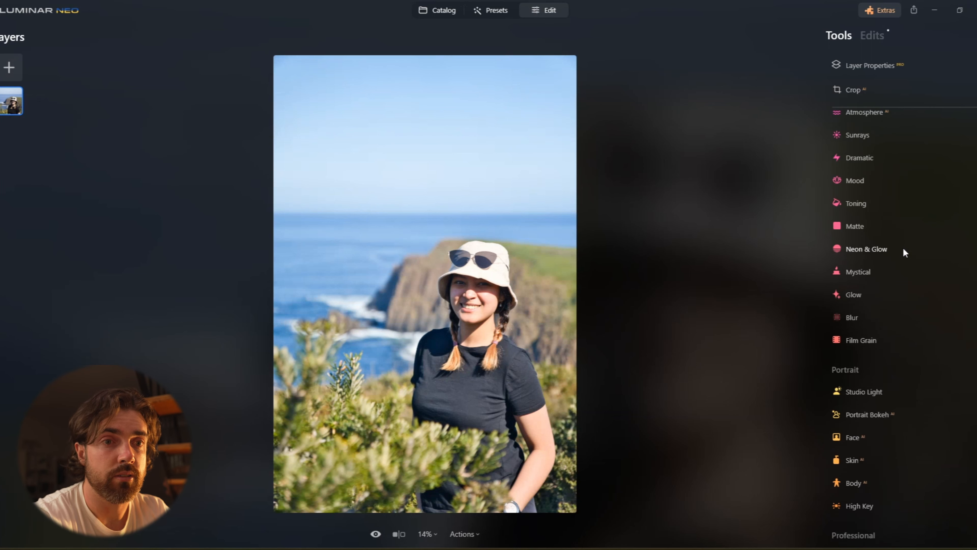
scroll(890, 237, "up", 2)
left_click(864, 188)
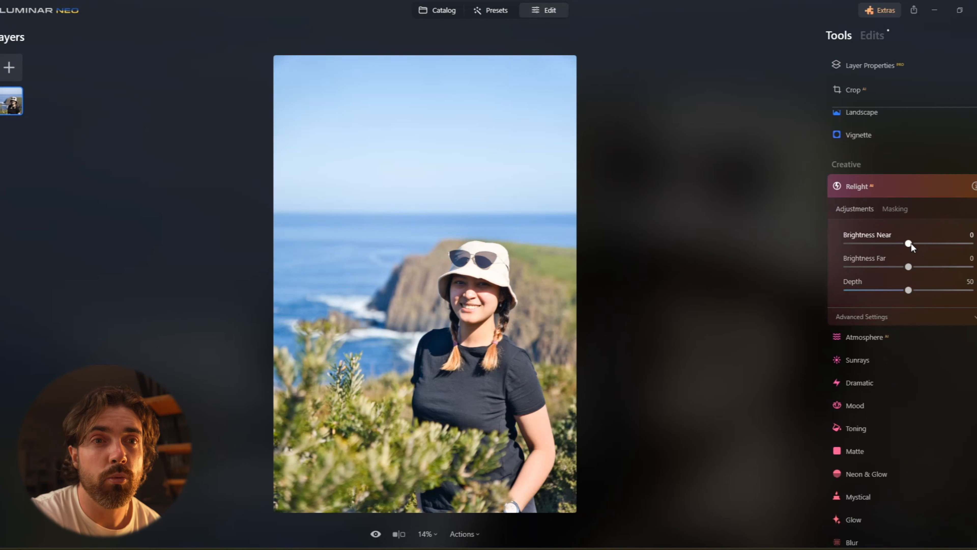
left_click_drag(910, 244, 917, 245)
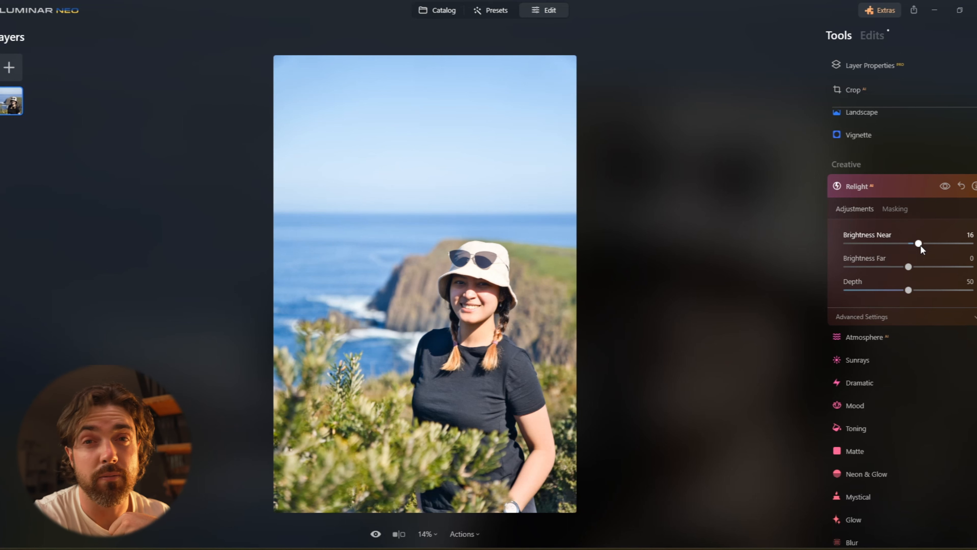
mouse_move(919, 241)
left_mouse_down()
mouse_move(947, 243)
mouse_move(931, 244)
left_mouse_up()
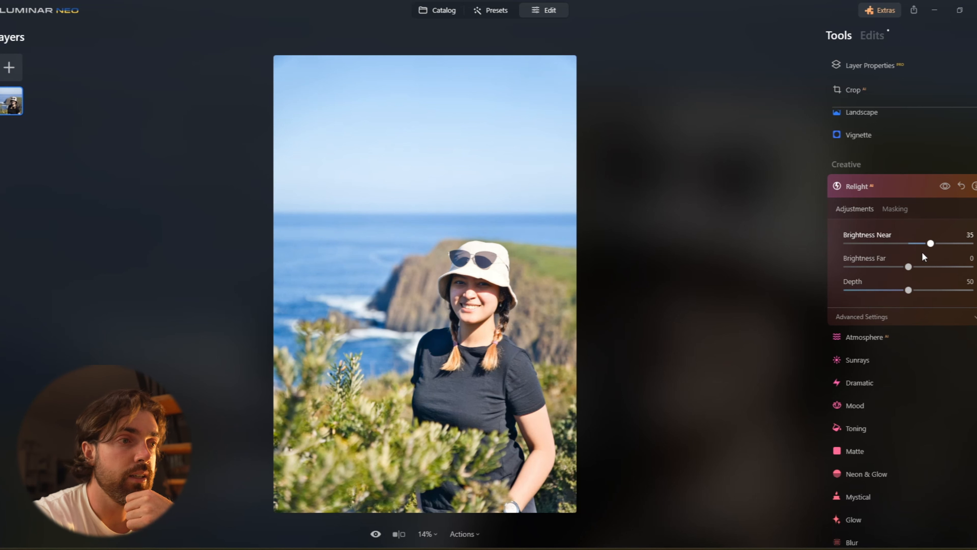
left_click(903, 187)
Zoom in to 100% to inspect the face, then zoom back out.
left_click(493, 301)
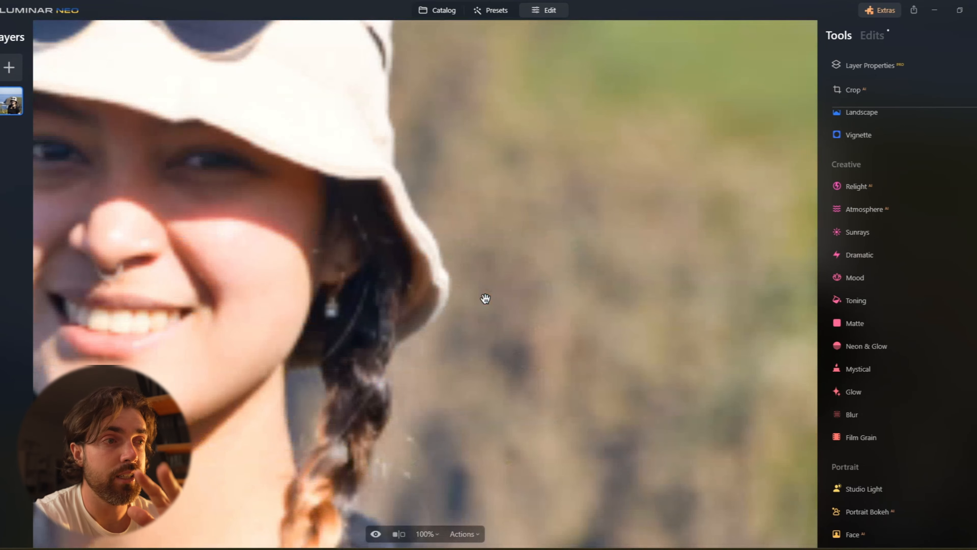
left_click_drag(177, 223, 332, 234)
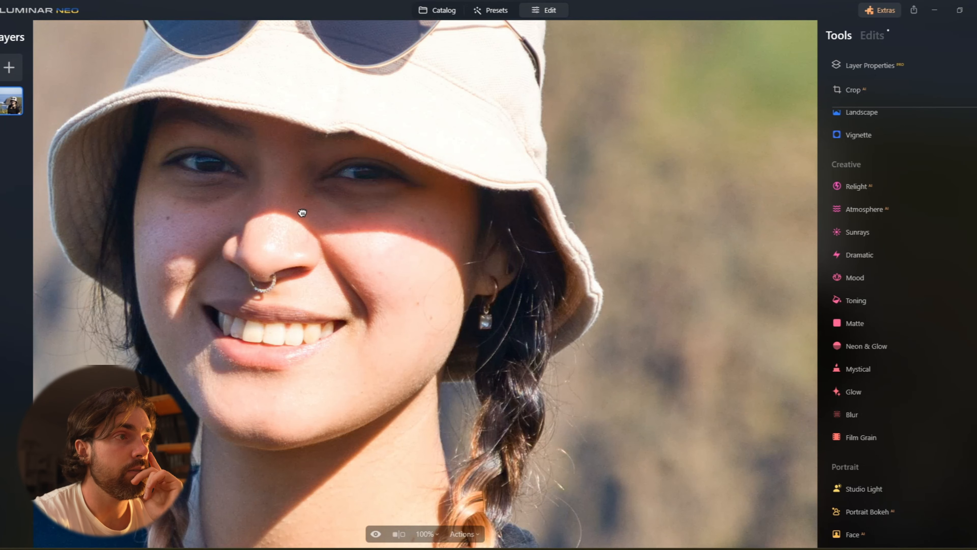
left_click(302, 211)
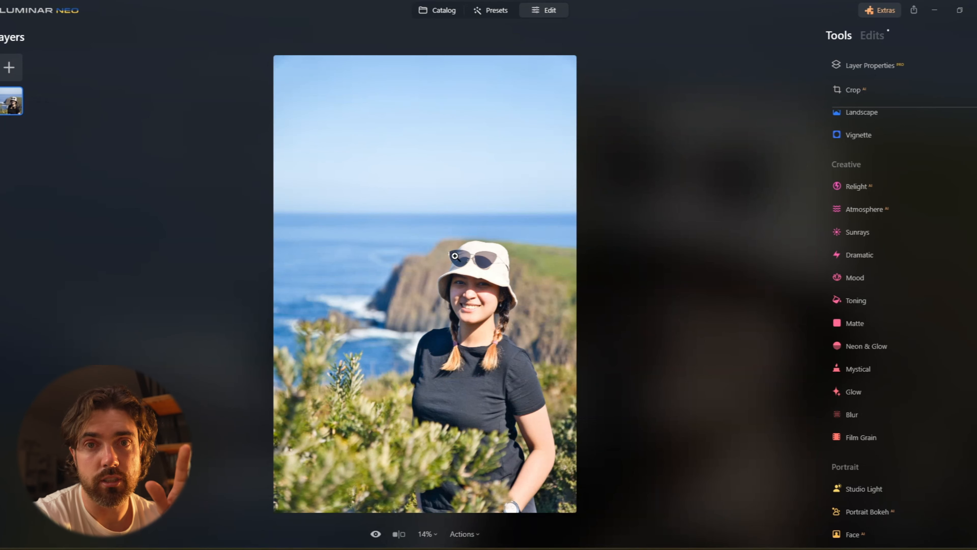
Add a new Develop adjustment, choose the masking Brush at size 38, and paint over the bright hat.
scroll(926, 246, "up", 4)
scroll(928, 249, "up", 5)
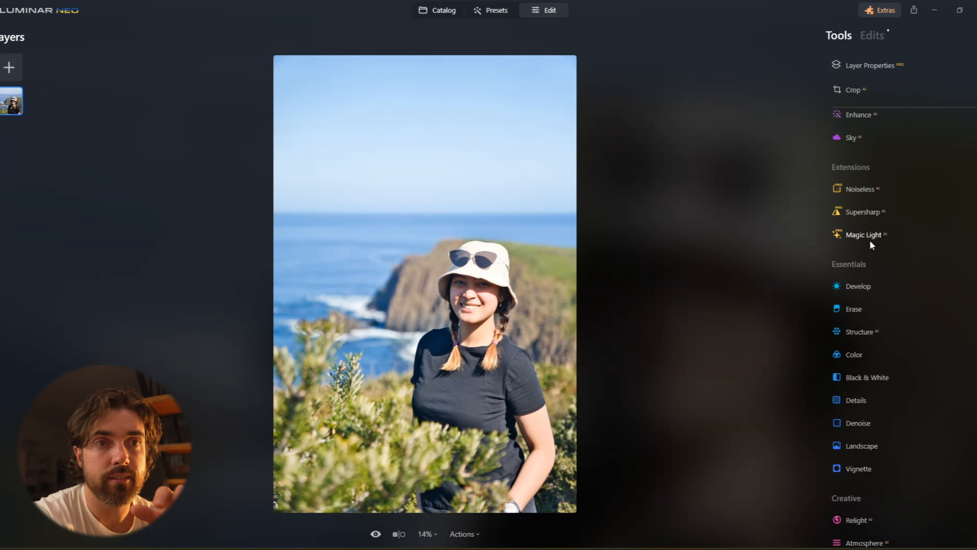
left_click(875, 312)
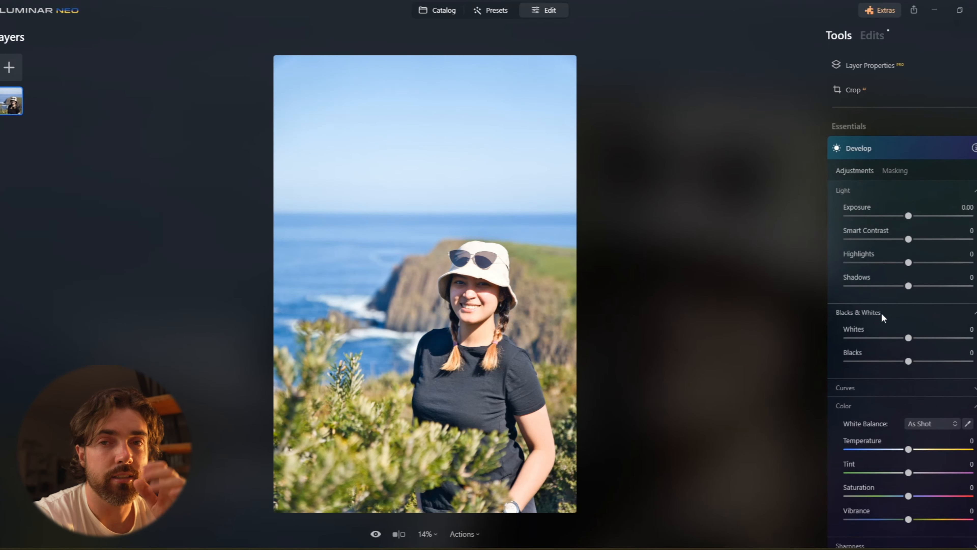
left_click(893, 166)
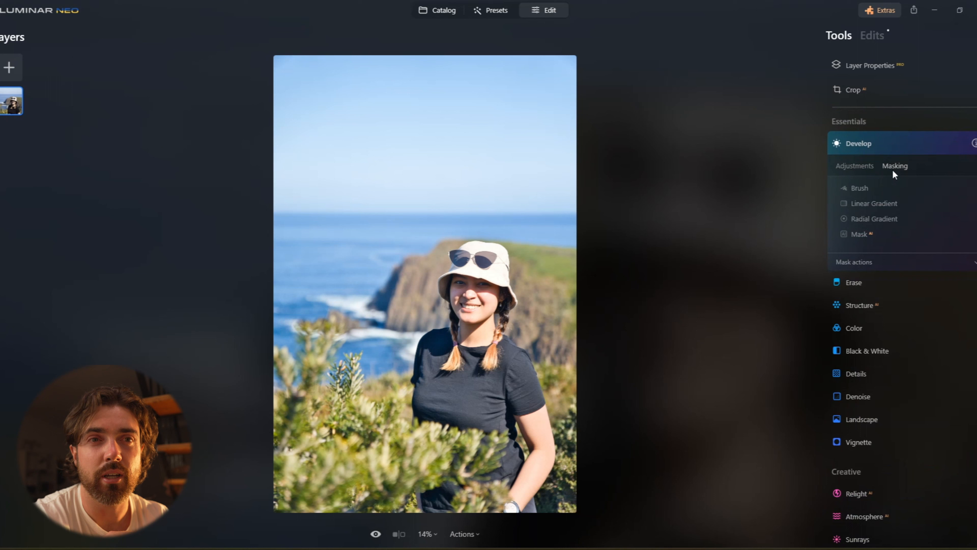
left_click(866, 187)
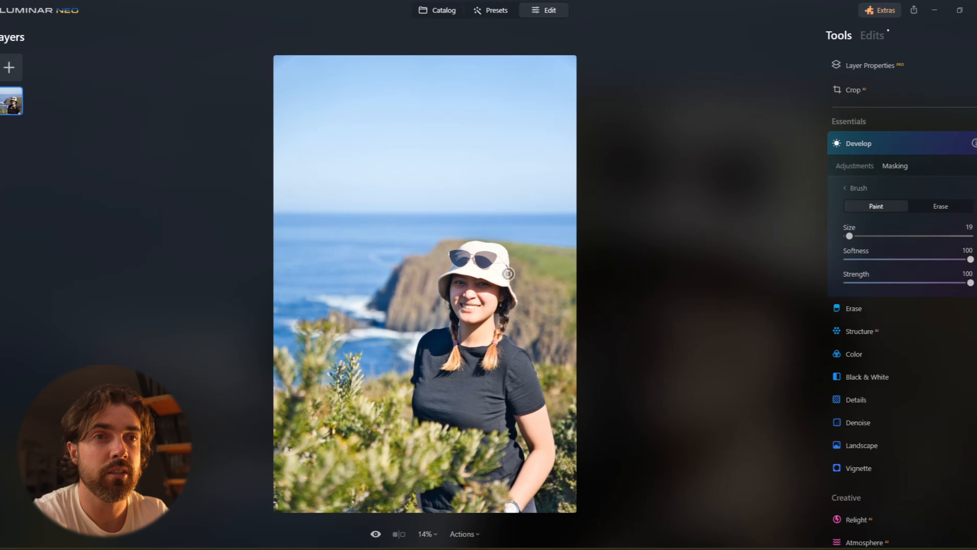
left_click(854, 234)
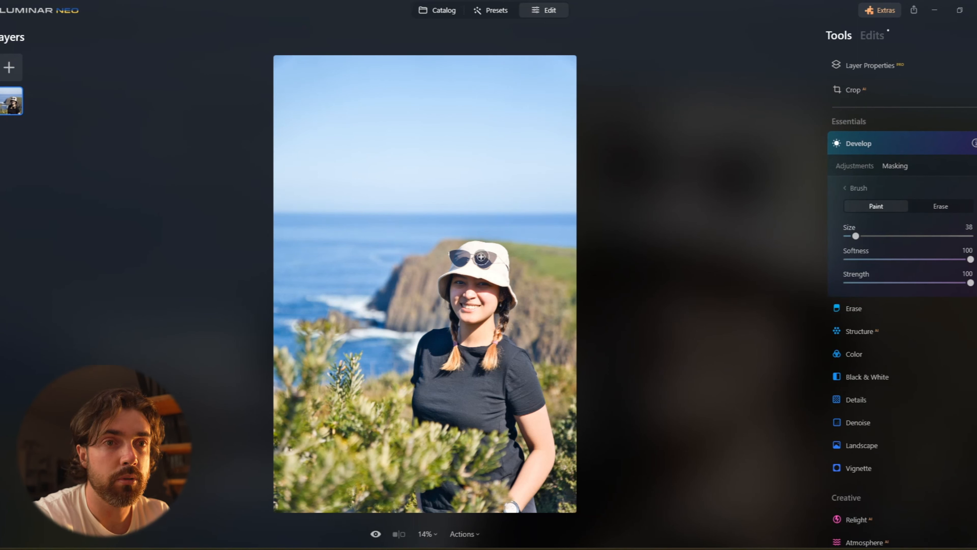
mouse_move(499, 276)
left_mouse_down()
mouse_move(458, 264)
mouse_move(501, 267)
mouse_move(498, 249)
mouse_move(458, 257)
left_mouse_up()
Set the masked adjustment's Exposure to -0.58 and Highlights to -37.
left_click(854, 166)
left_click_drag(907, 258, 882, 262)
left_click_drag(908, 211, 901, 211)
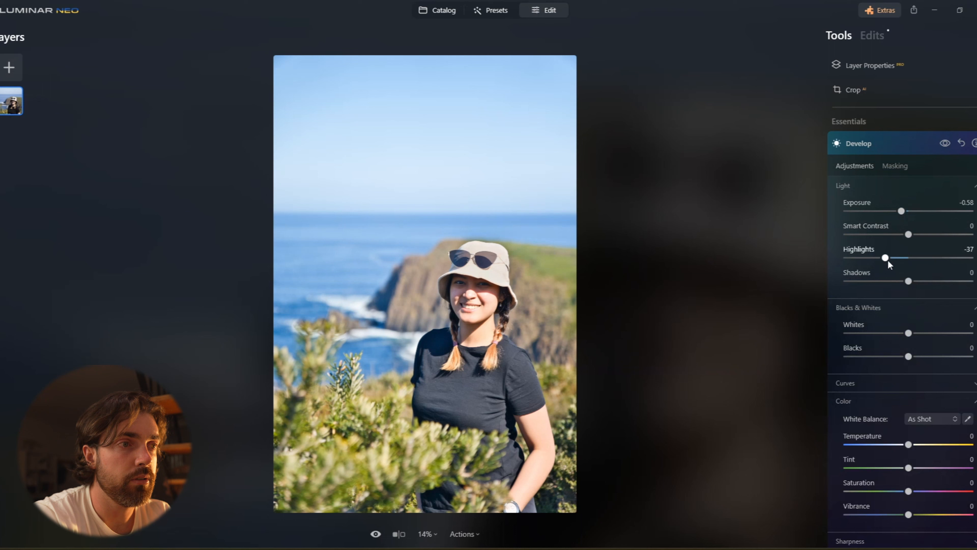
left_click_drag(894, 260, 896, 260)
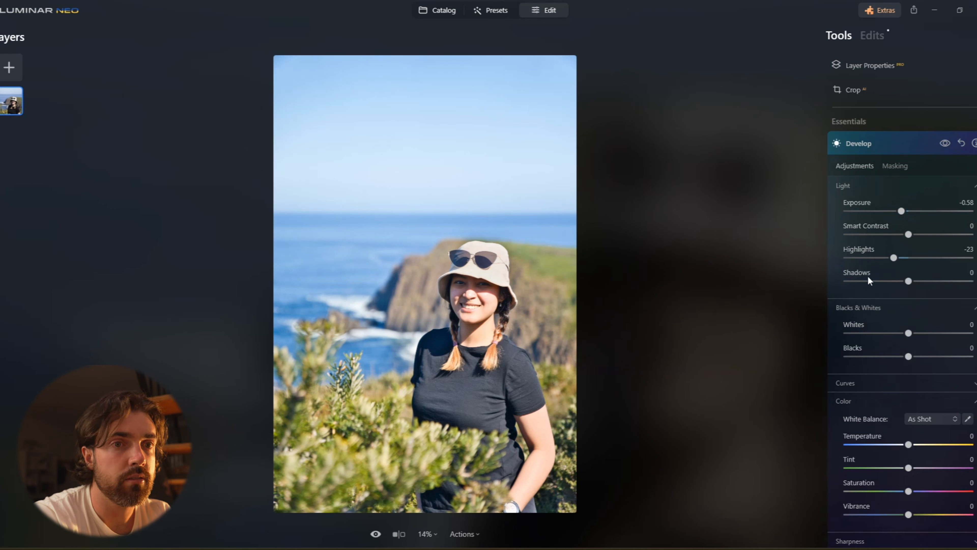
Set the hat-masked adjustment's Highlights to -9, compare with the original, and collapse Develop.
left_click(895, 166)
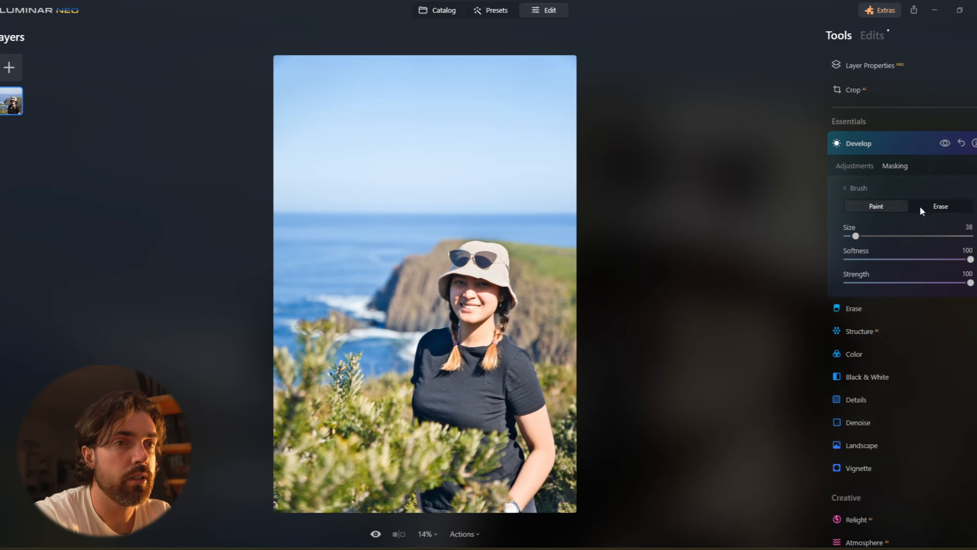
left_click(931, 206)
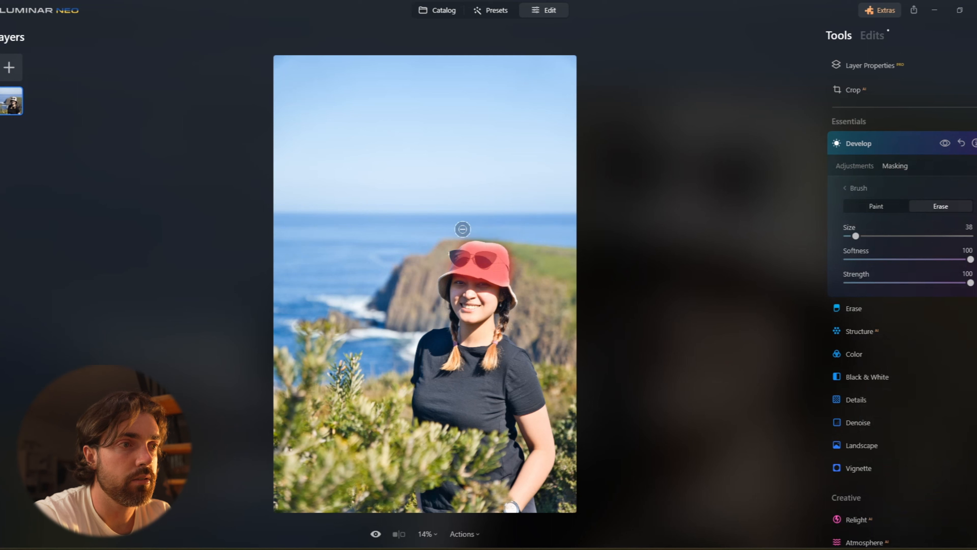
left_click(941, 144)
left_click(941, 143)
left_click_drag(895, 256, 903, 259)
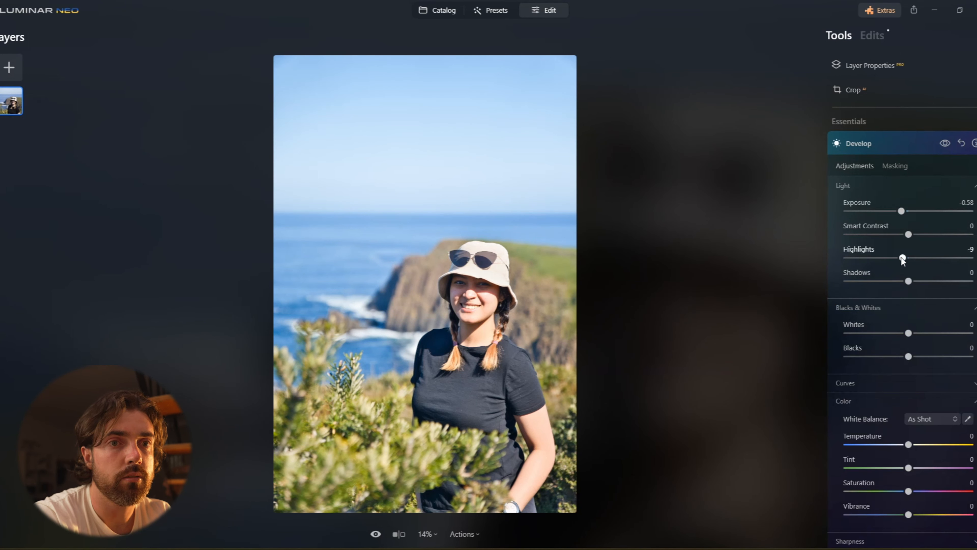
left_click(946, 144)
left_click(945, 143)
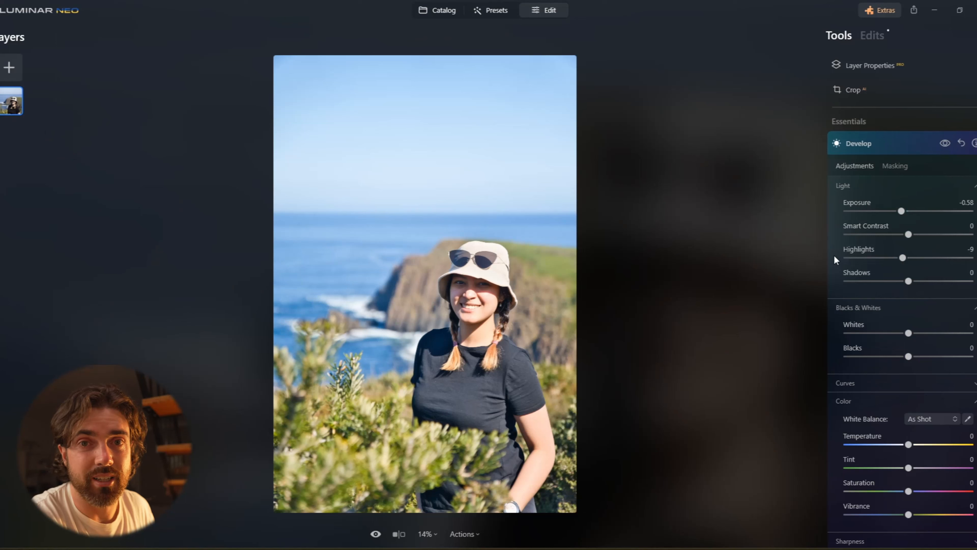
left_click(903, 143)
Open Landscape, set Dehaze to 17 and Foliage Enhancer to 6, and collapse the tool.
scroll(872, 257, "down", 2)
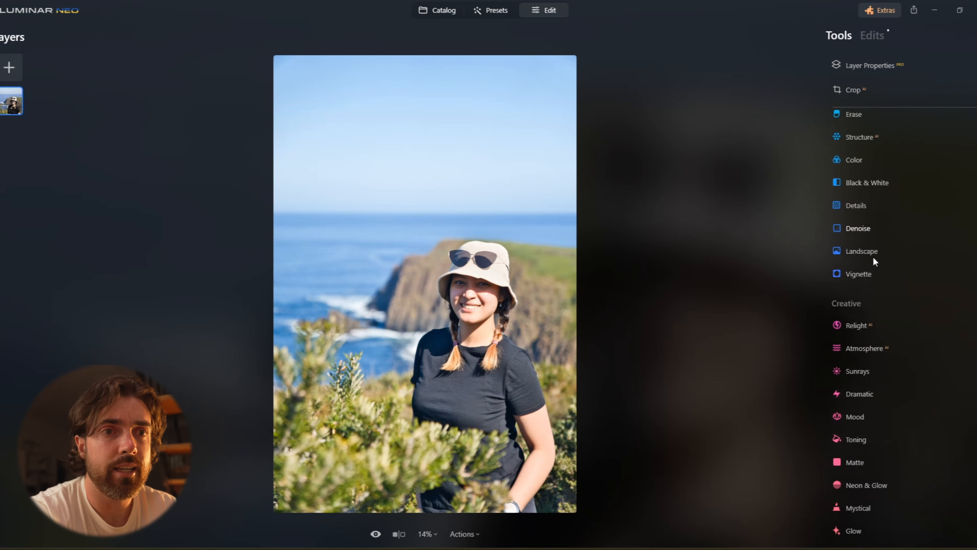
left_click(873, 243)
left_click_drag(846, 297, 870, 301)
left_click_drag(847, 343, 854, 344)
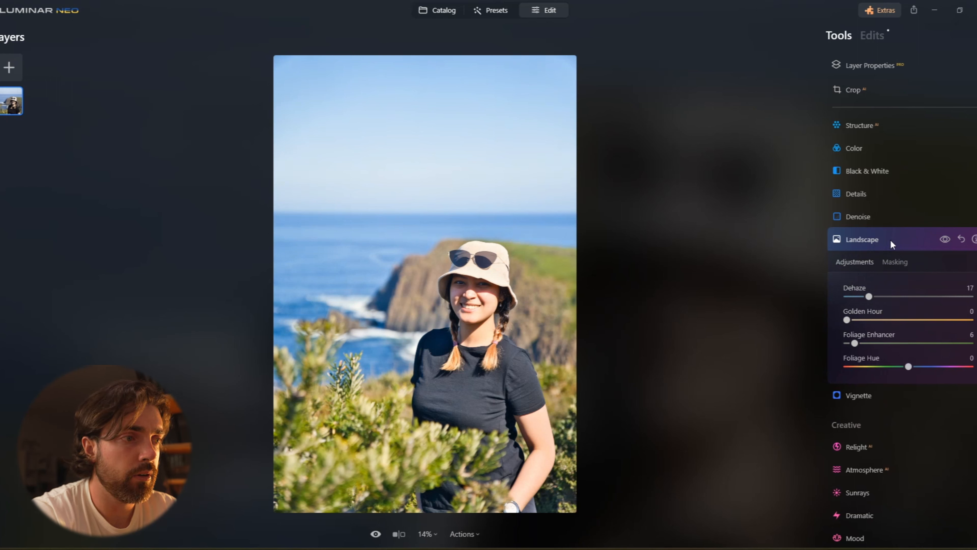
left_click(906, 236)
Add a new Develop adjustment and mask it to the person using the AI Mask's Human option.
scroll(902, 237, "up", 3)
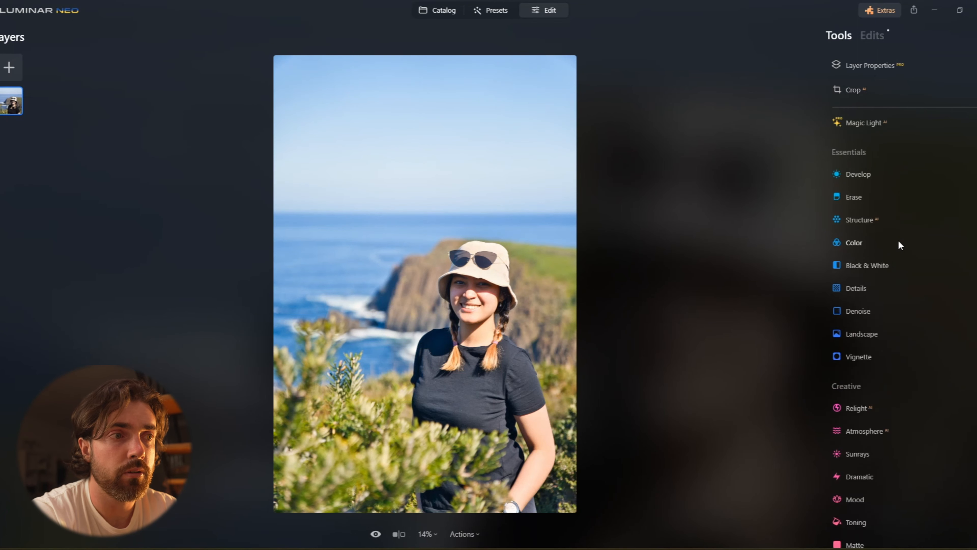
left_click(864, 208)
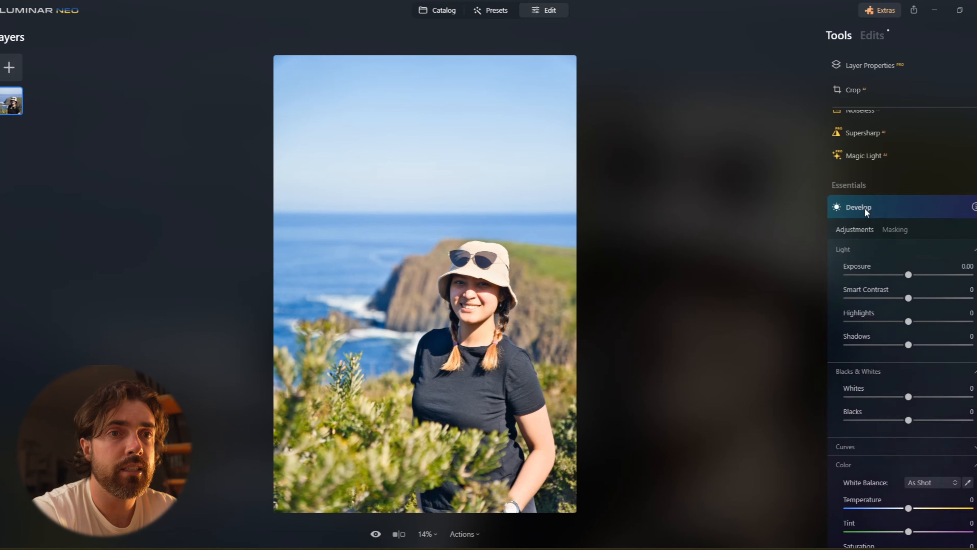
left_click(902, 165)
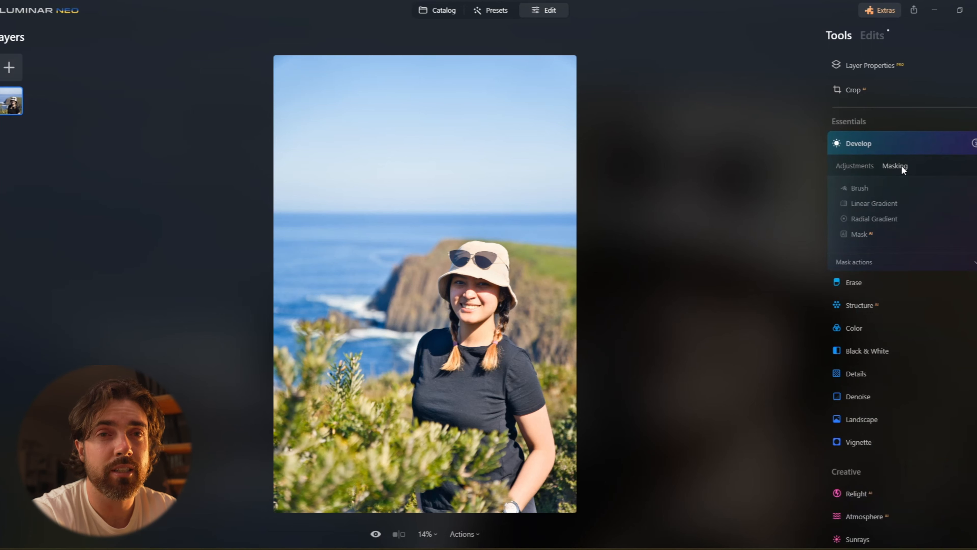
left_click(864, 233)
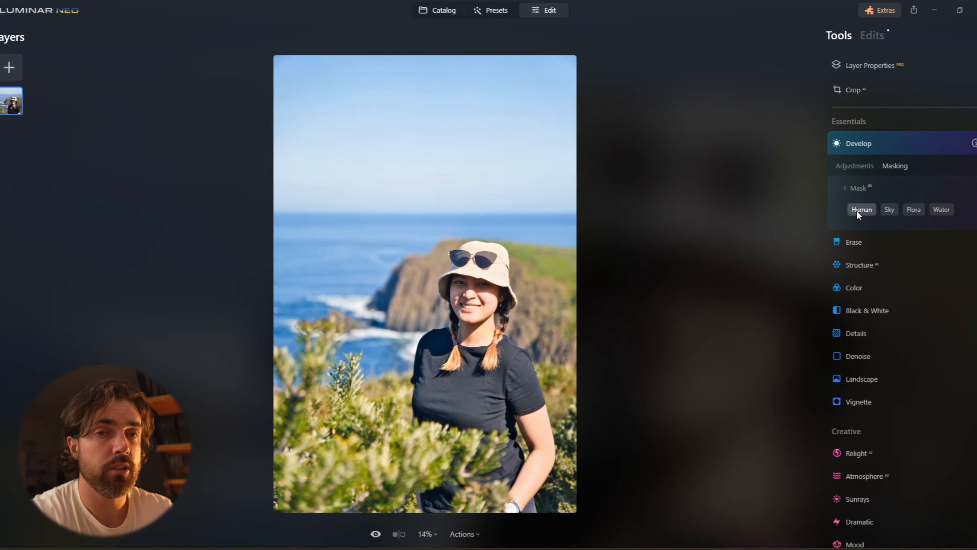
left_click(856, 211)
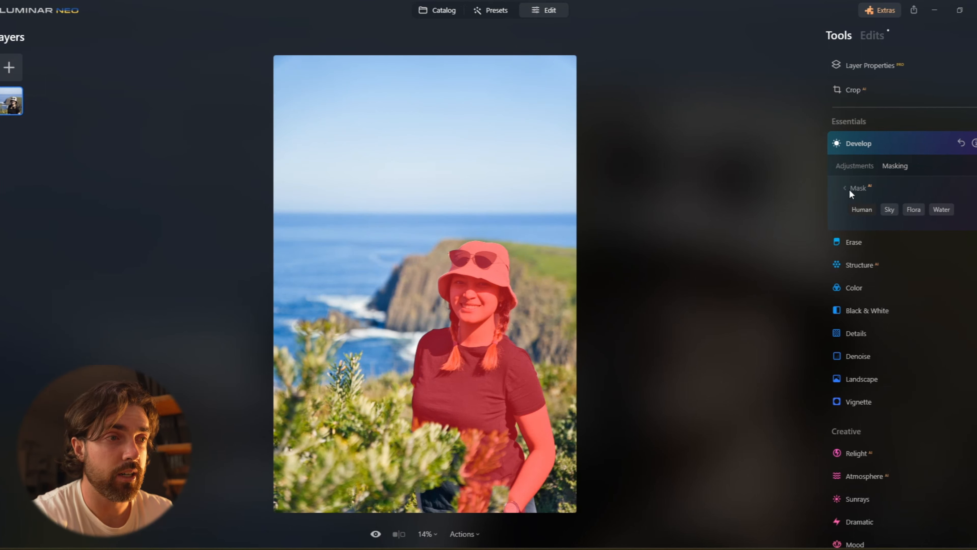
On the human-masked Develop, set Saturation 5, Vibrance 11, Smart Contrast 16, Shadows 58 and Blacks -44, then collapse it.
left_click(853, 167)
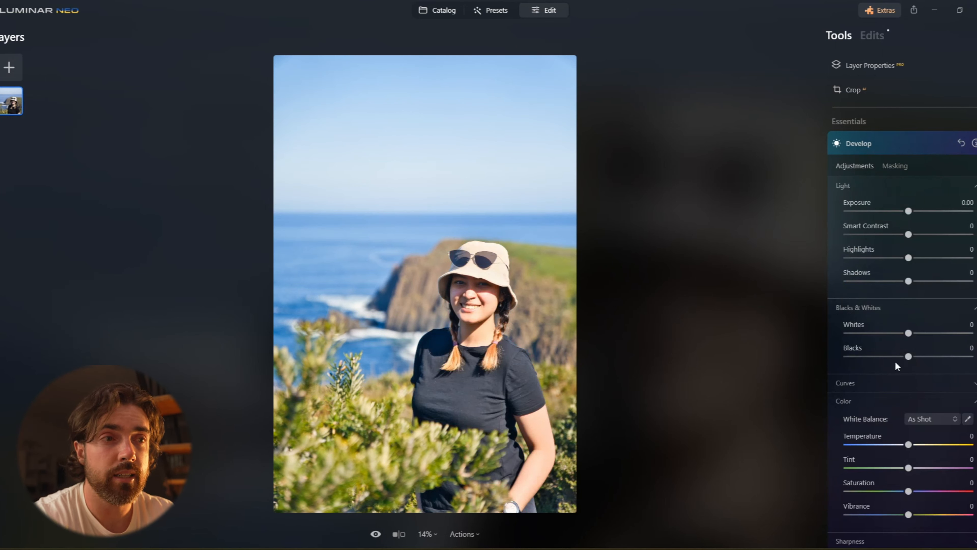
left_click_drag(908, 514, 911, 492)
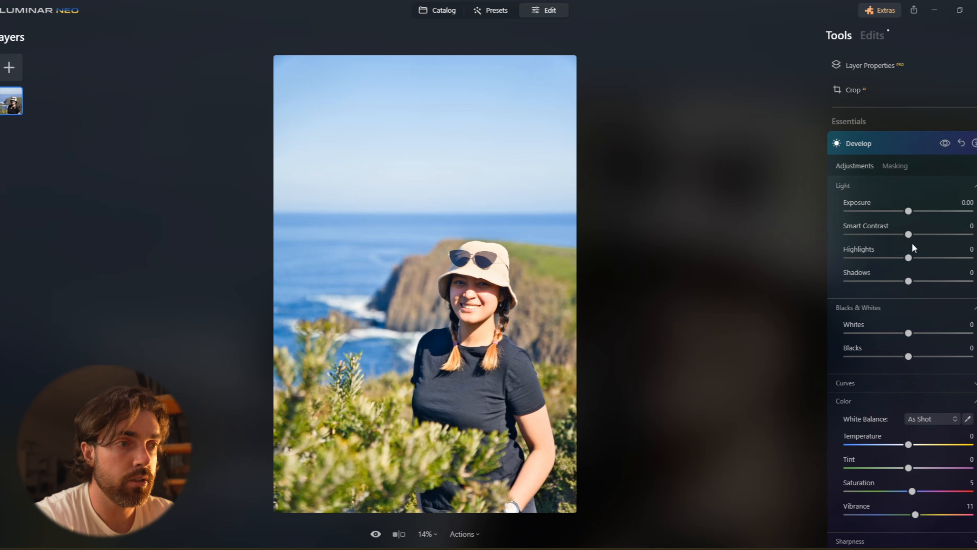
left_click_drag(907, 237, 918, 237)
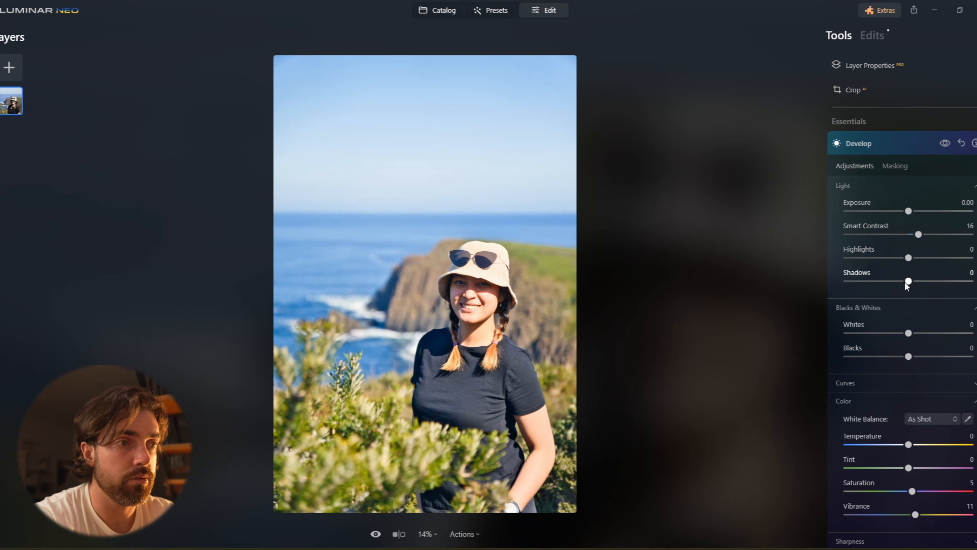
left_click_drag(925, 281, 944, 283)
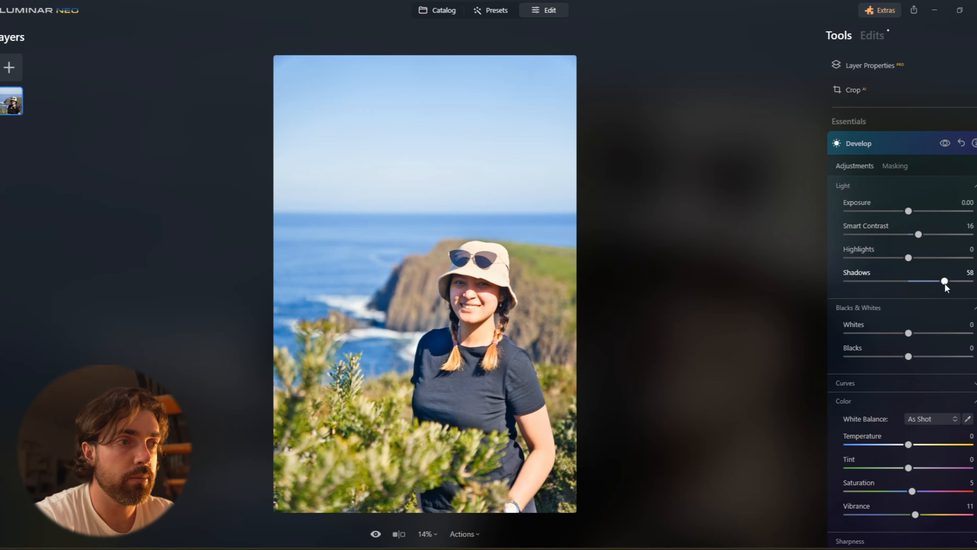
left_click_drag(891, 358, 881, 359)
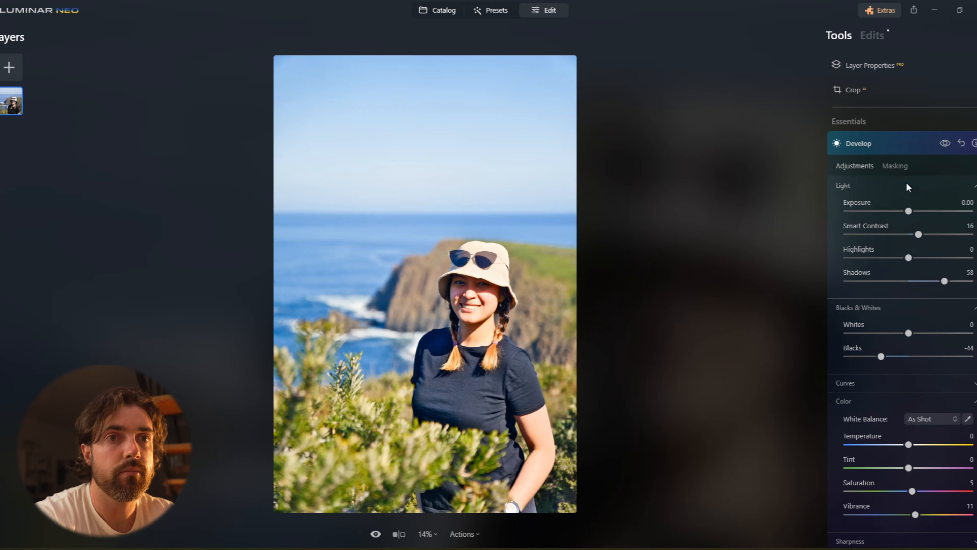
left_click(918, 143)
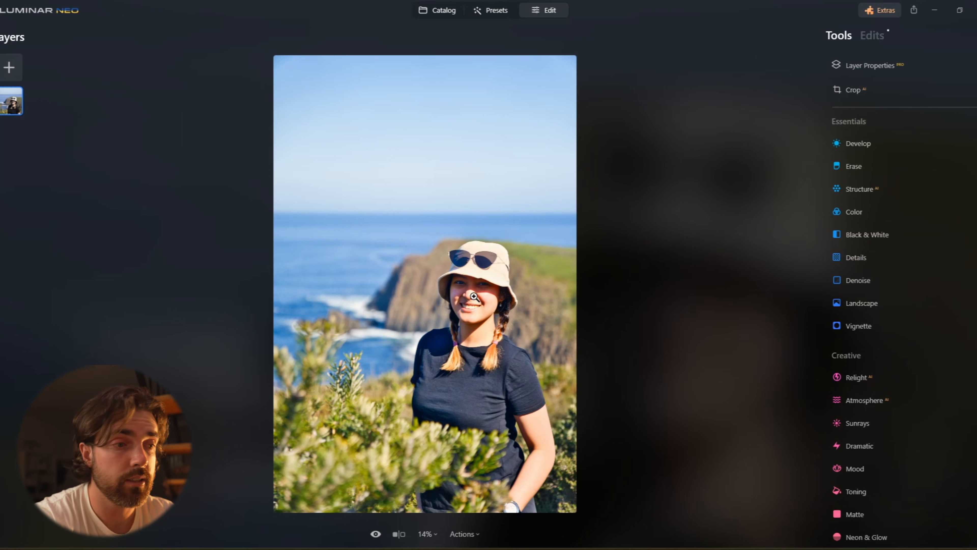
Set Landscape Dehaze to 2 and collapse the Landscape tool.
left_click(467, 287)
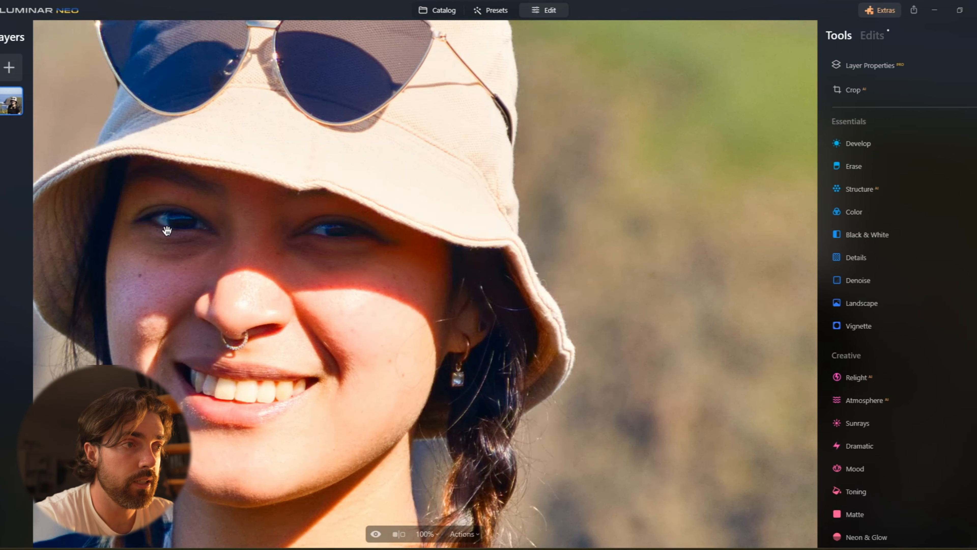
left_click(236, 253)
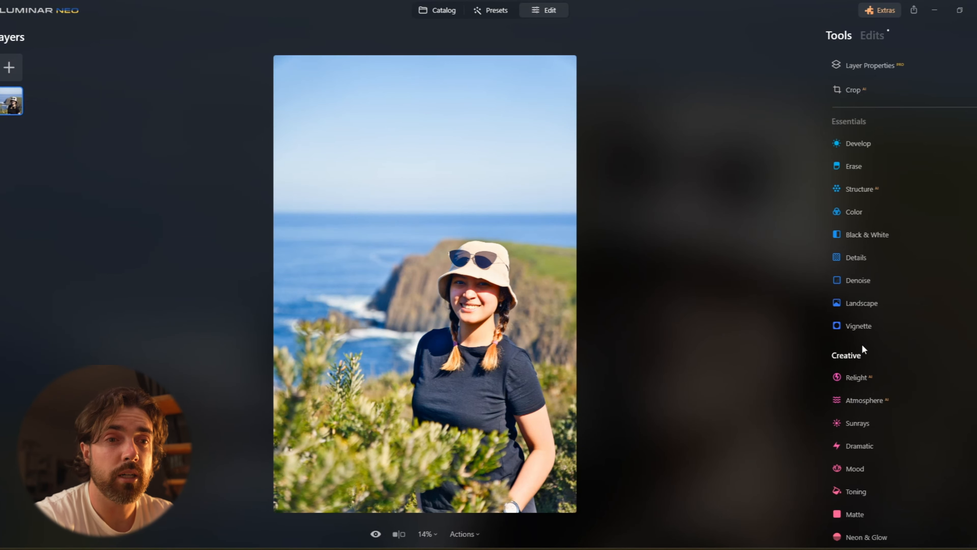
left_click(865, 305)
left_click_drag(847, 360, 852, 360)
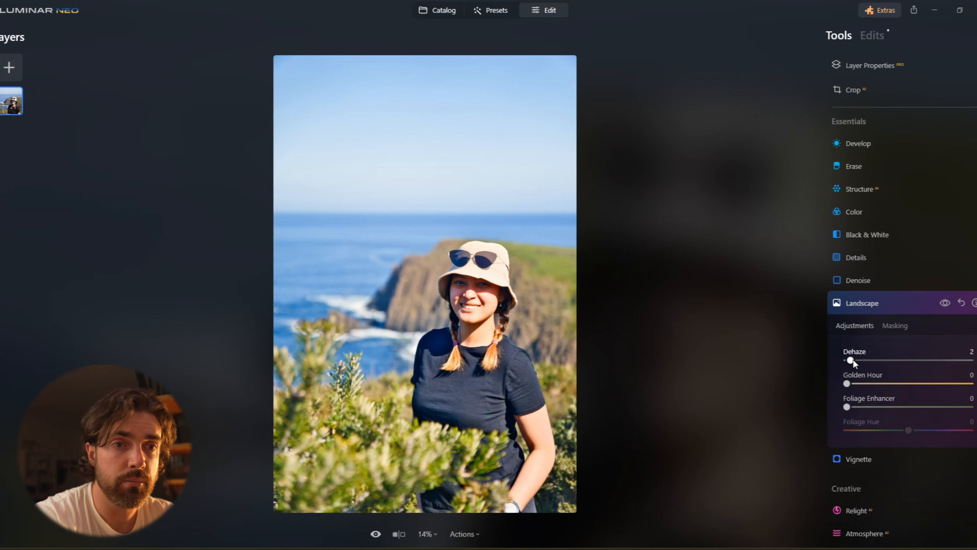
left_click(877, 304)
Add a Develop adjustment with a Paint brush mask at size 38 and paint over the face.
left_click(883, 144)
left_click(891, 164)
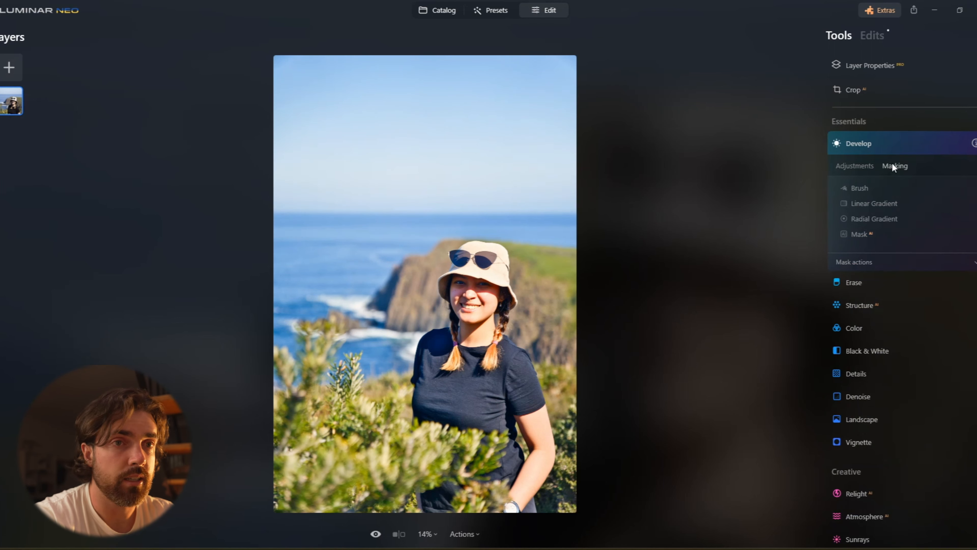
left_click(858, 189)
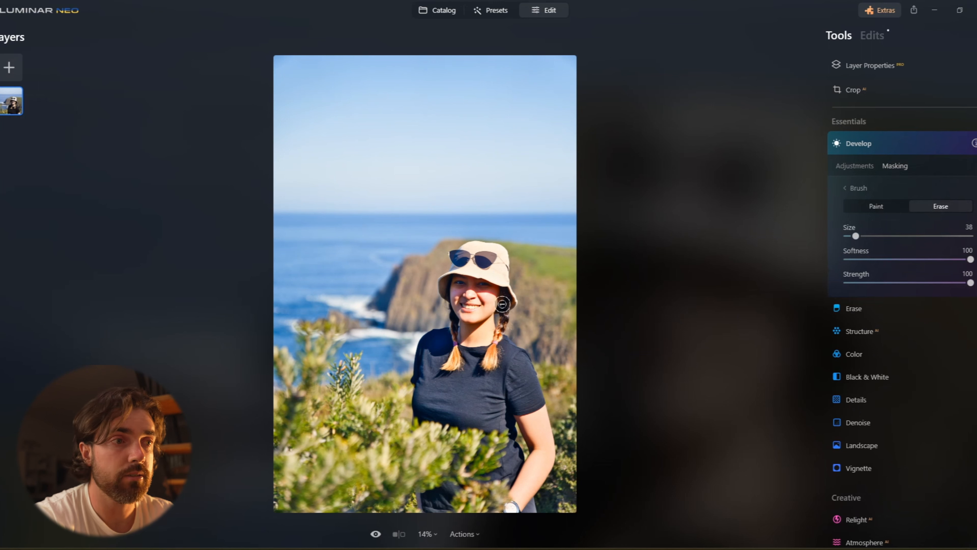
left_click(862, 205)
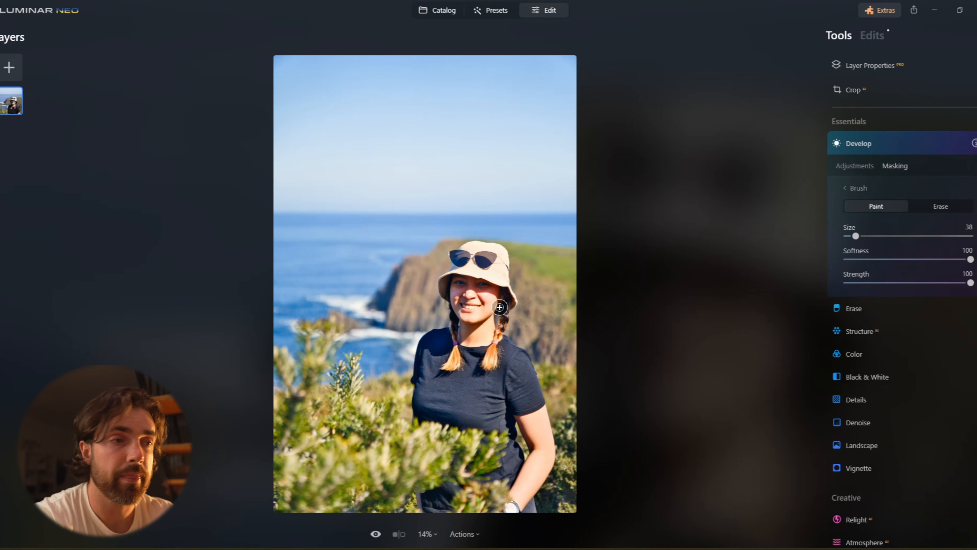
mouse_move(500, 310)
left_mouse_down()
mouse_move(503, 297)
mouse_move(485, 289)
mouse_move(444, 293)
left_mouse_up()
Set the face-masked adjustment's Exposure to 0.30 and Blacks to -14.
left_click(871, 166)
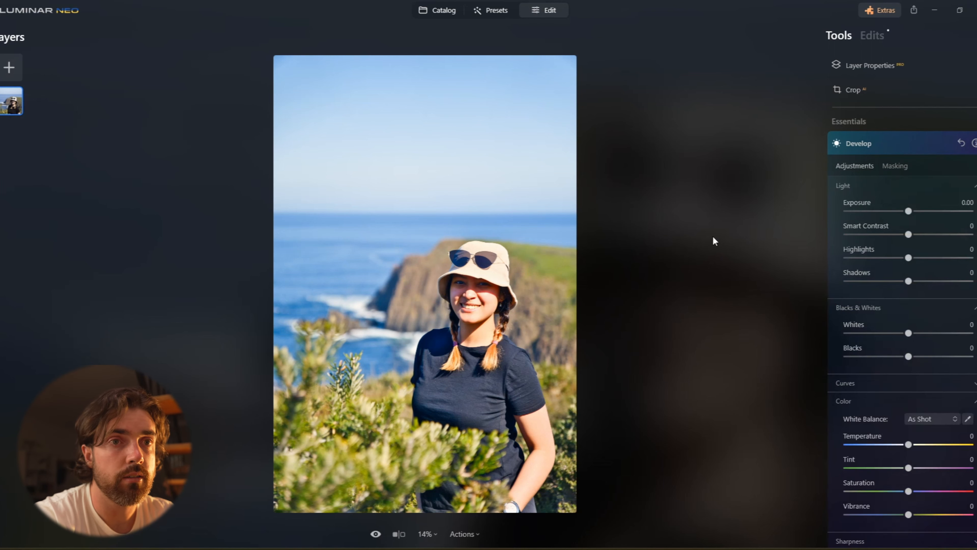
double_click(468, 286)
left_click(427, 533)
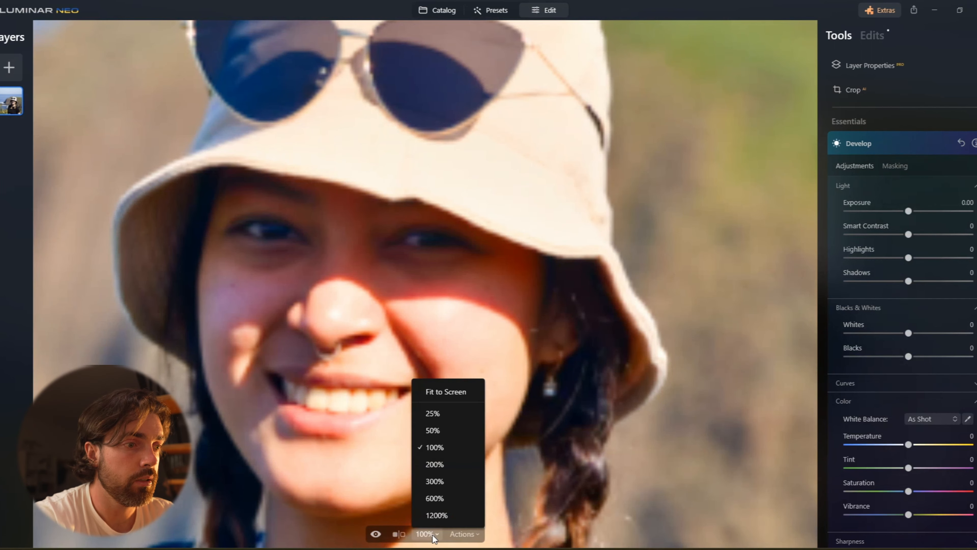
left_click(438, 414)
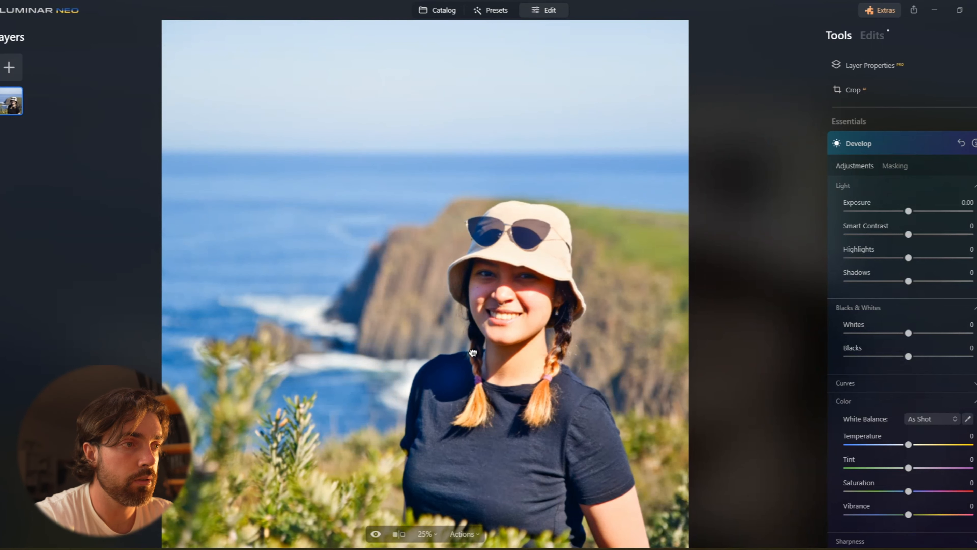
left_click_drag(907, 211, 912, 211)
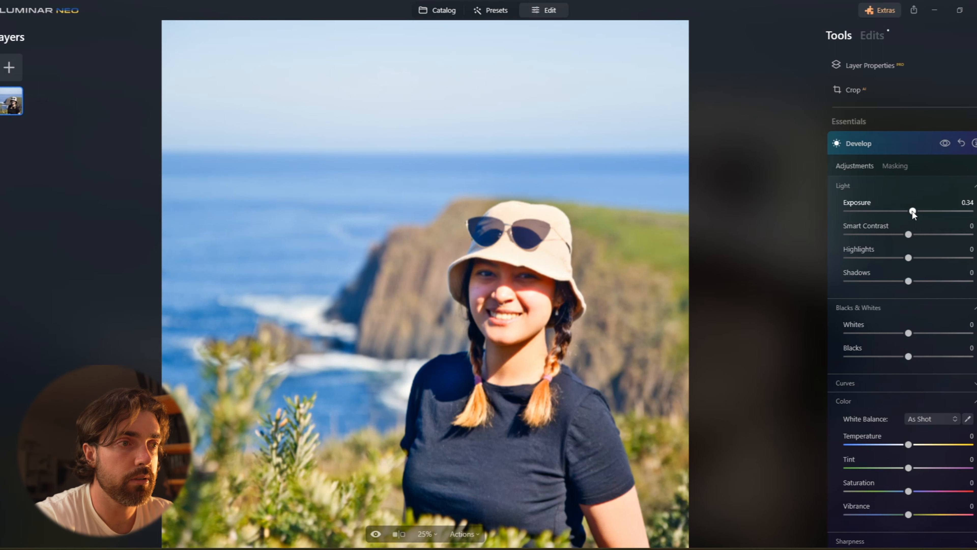
left_click_drag(908, 356, 900, 358)
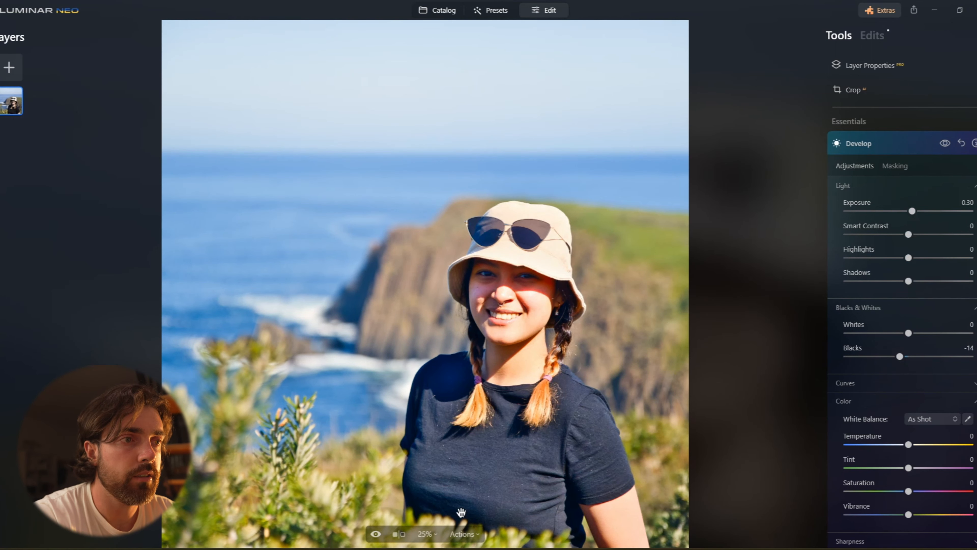
Toggle the before/after preview to compare the face adjustment with the original.
left_click(376, 535)
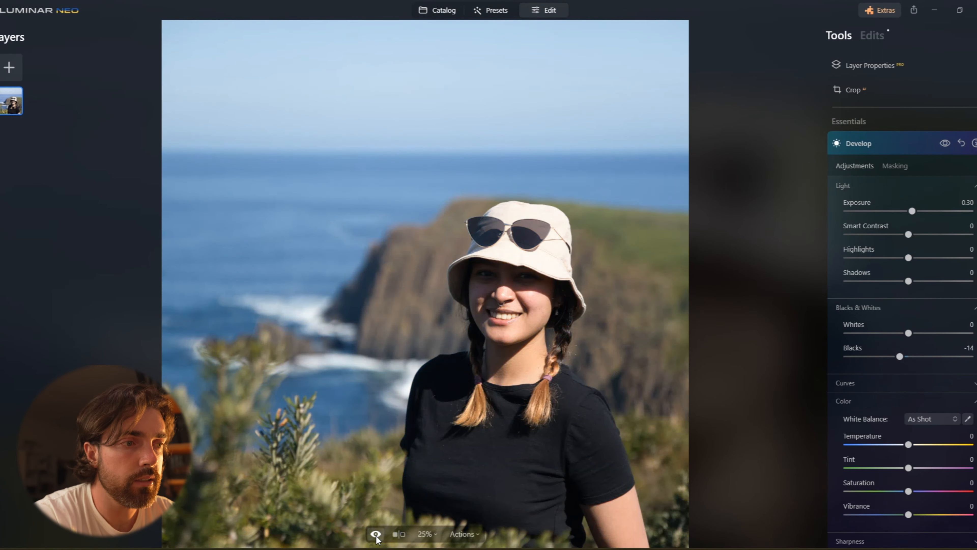
left_click(376, 535)
left_click(948, 143)
left_click(948, 142)
left_click(948, 142)
left_click(946, 143)
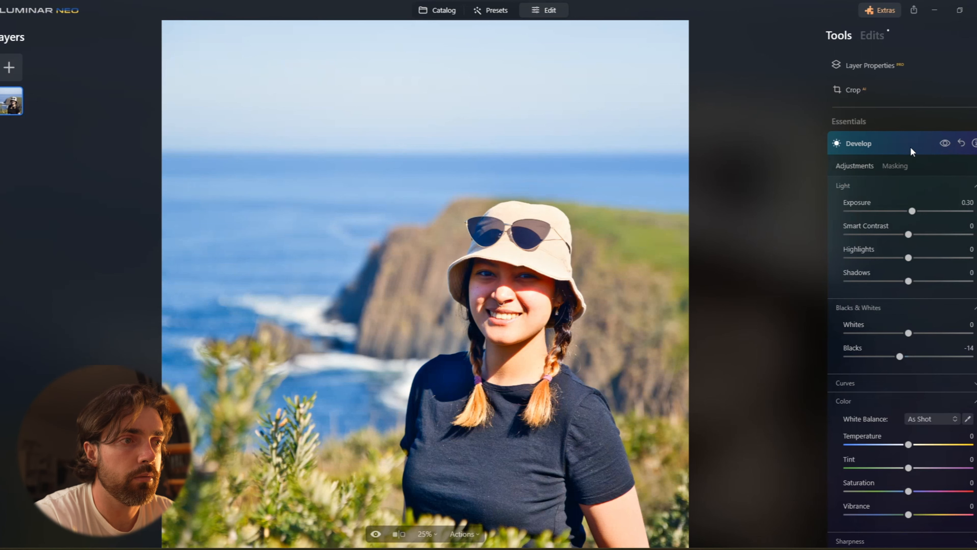
Paint more of the face into the mask and raise the adjustment's Exposure to 0.60.
left_click(899, 173)
mouse_move(514, 277)
left_mouse_down()
mouse_move(483, 275)
mouse_move(516, 277)
mouse_move(464, 266)
mouse_move(458, 274)
mouse_move(490, 277)
mouse_move(477, 297)
left_mouse_up()
left_click(868, 169)
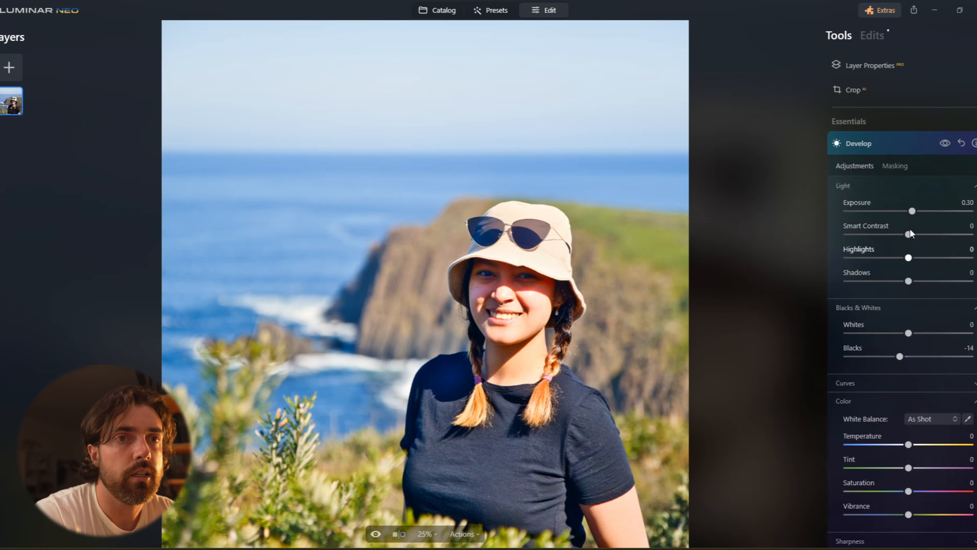
left_click_drag(909, 212, 915, 212)
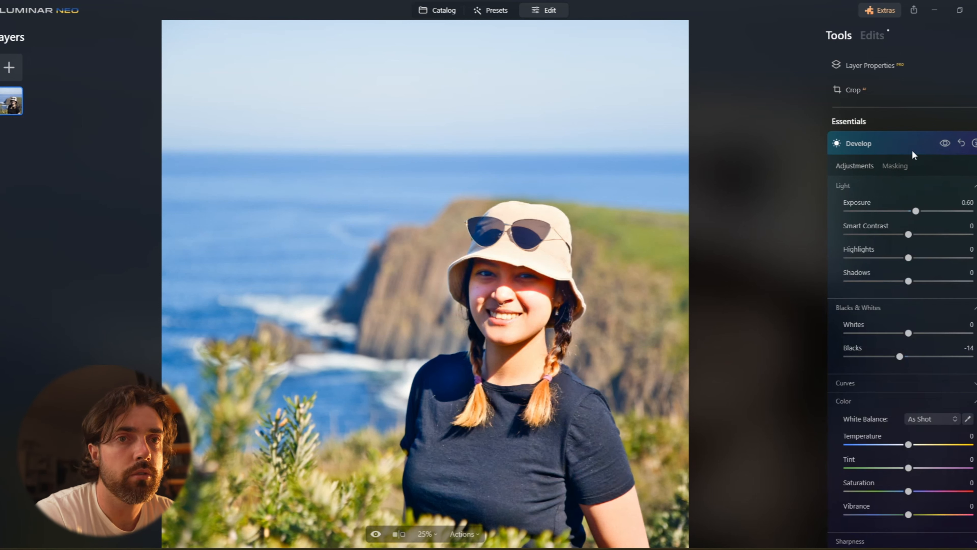
Switch the face mask brush to Erase and remove a small patch of the mask on the left cheek.
key("ctrl+0")
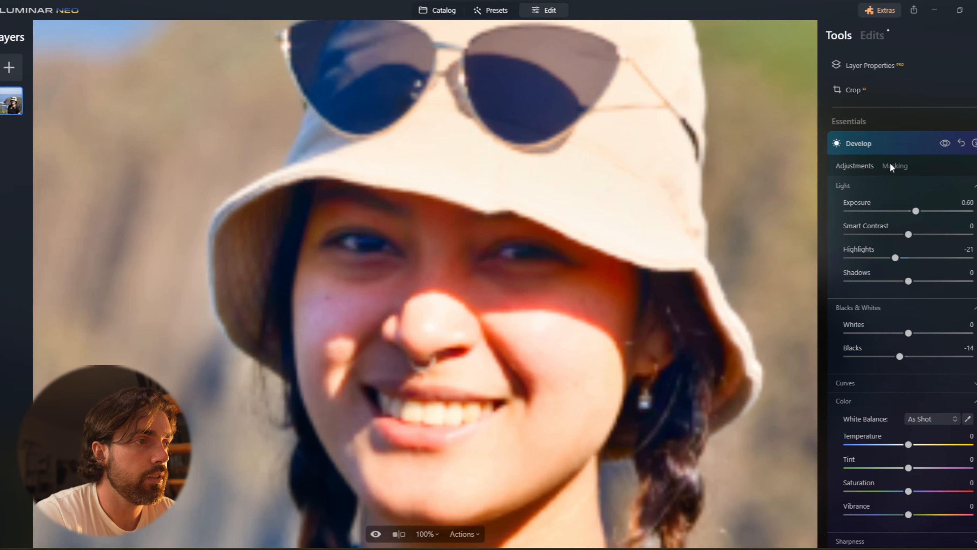
left_click(898, 169)
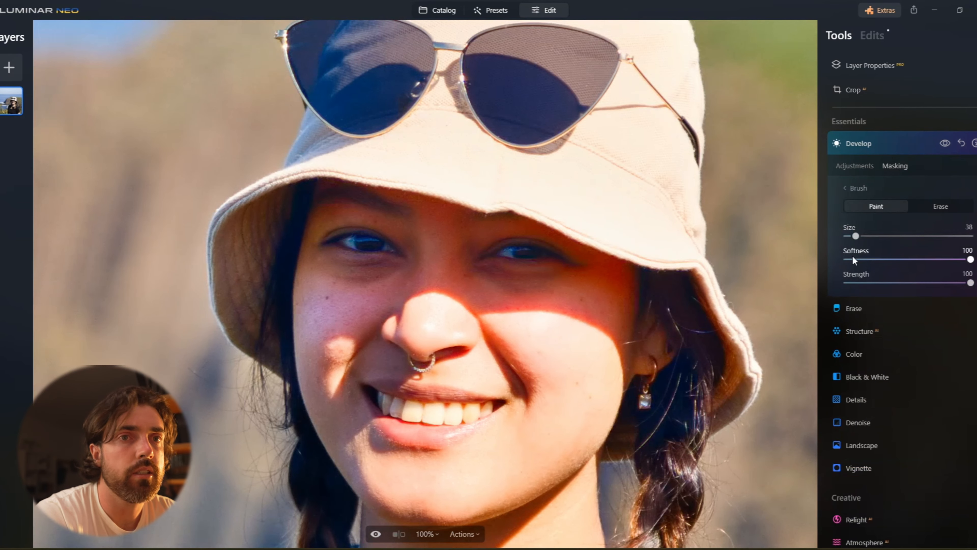
left_click(929, 208)
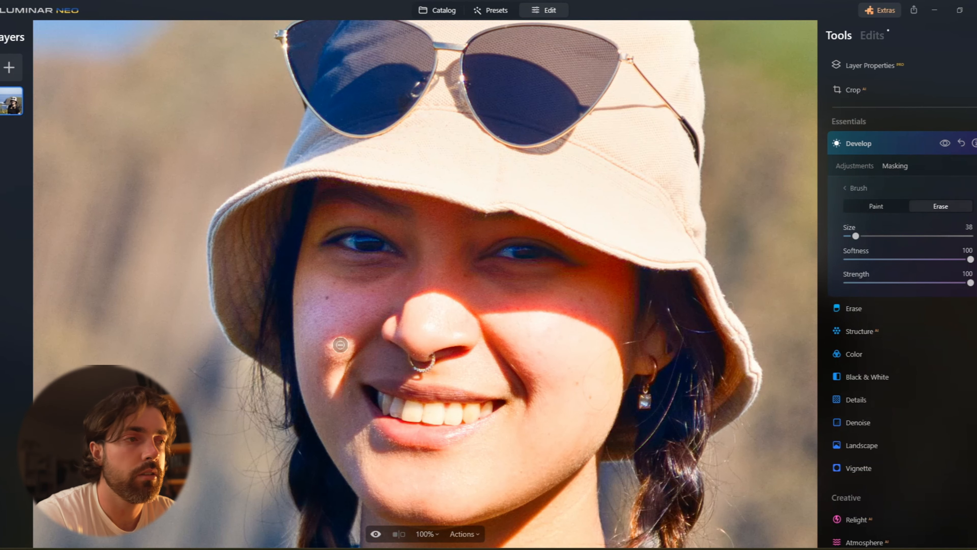
mouse_move(343, 315)
left_mouse_down()
mouse_move(308, 347)
mouse_move(348, 296)
mouse_move(300, 325)
mouse_move(306, 355)
mouse_move(305, 300)
mouse_move(346, 293)
mouse_move(324, 280)
mouse_move(294, 286)
mouse_move(301, 366)
mouse_move(298, 356)
mouse_move(353, 309)
mouse_move(302, 369)
mouse_move(344, 325)
mouse_move(352, 343)
mouse_move(327, 374)
mouse_move(355, 304)
mouse_move(357, 335)
left_mouse_up()
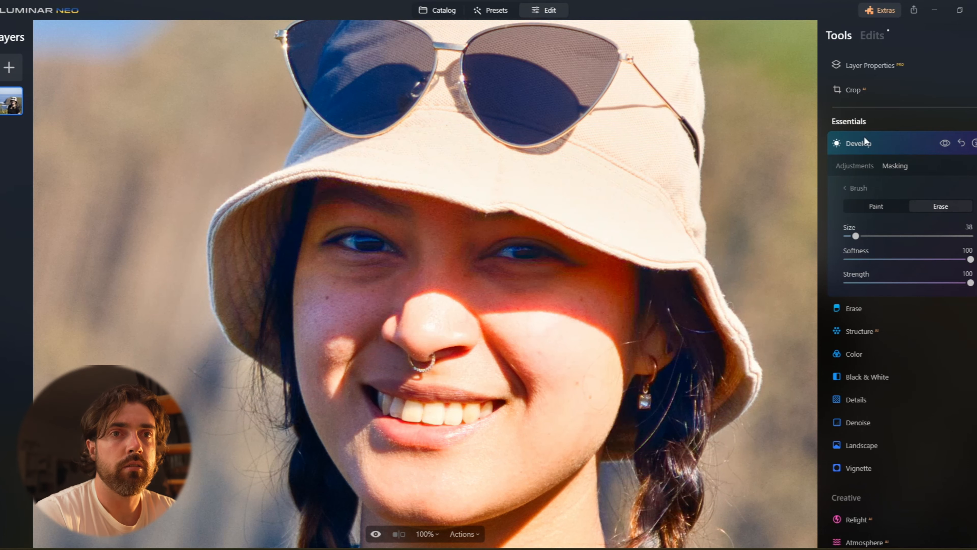
left_click(852, 166)
left_click(908, 144)
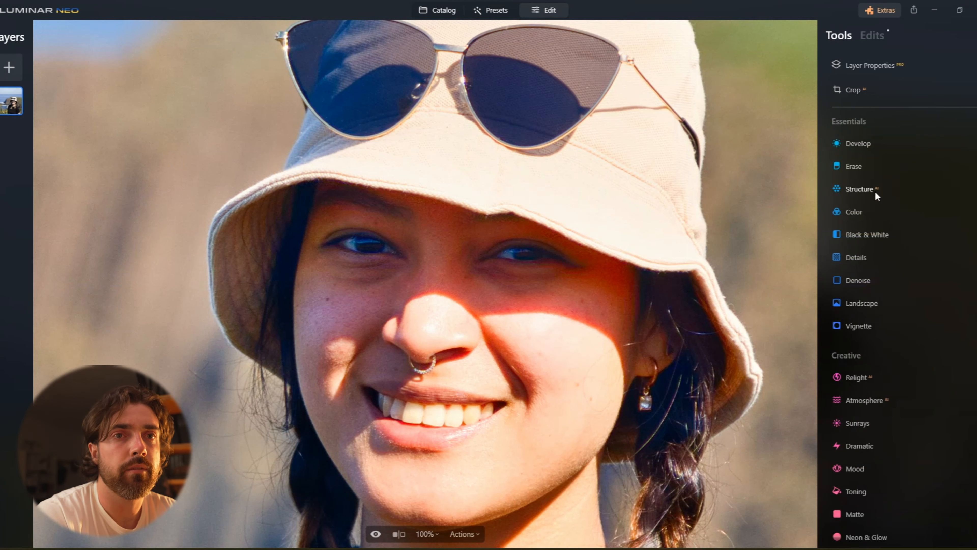
Open the Face tool and set Dark Circles Removal to 10, Improve Eyebrows to 11 and Eye Enhancer to 9.
scroll(890, 343, "down", 10)
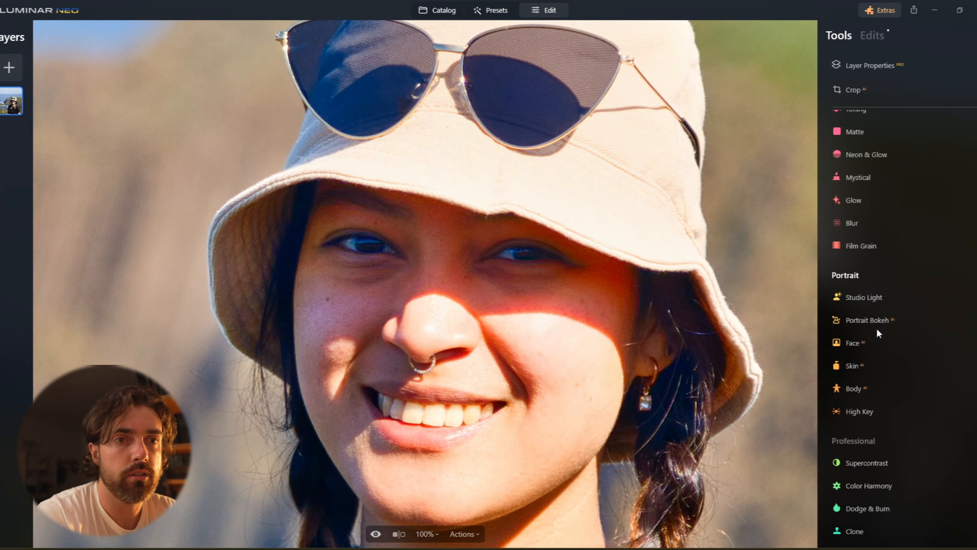
left_click(865, 344)
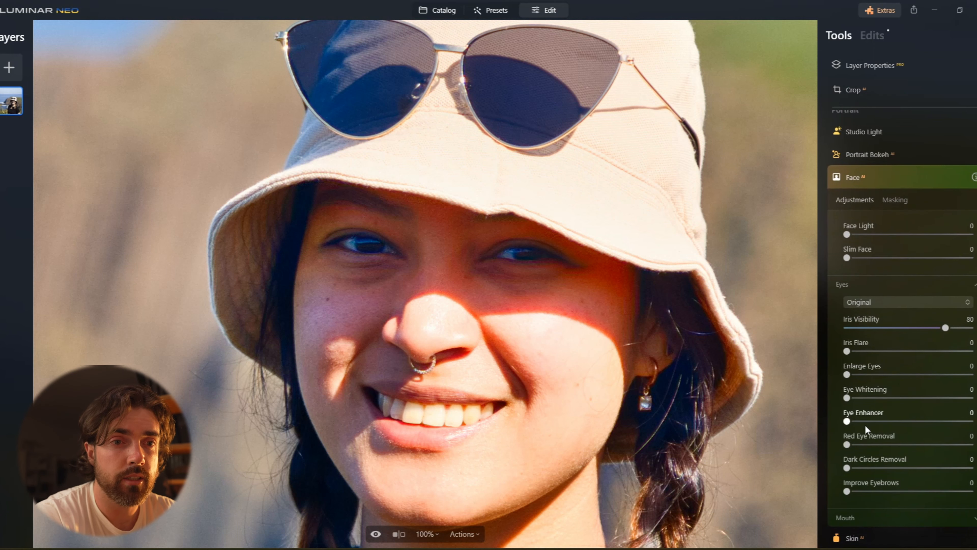
mouse_move(852, 469)
left_mouse_down()
mouse_move(964, 469)
mouse_move(866, 469)
left_mouse_up()
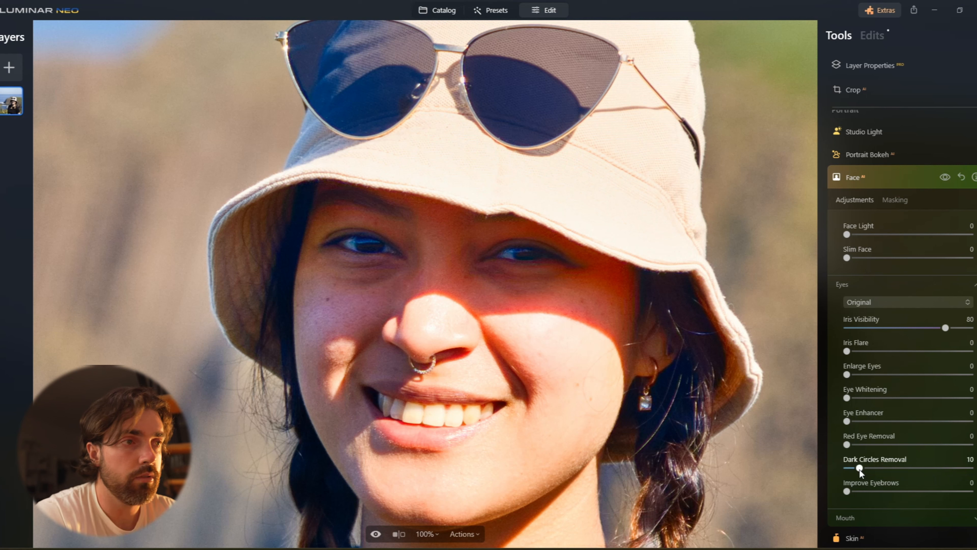
left_click_drag(846, 491, 860, 494)
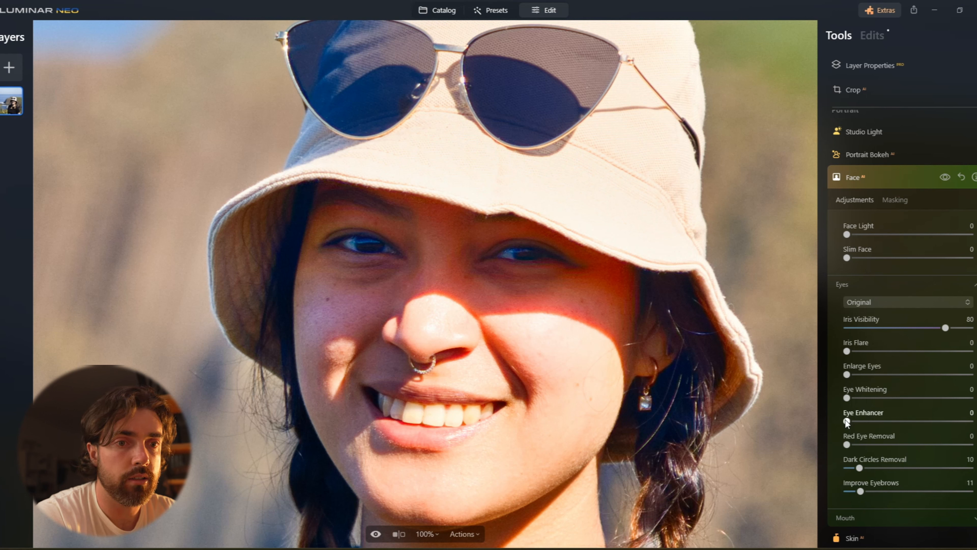
left_click_drag(867, 422, 858, 422)
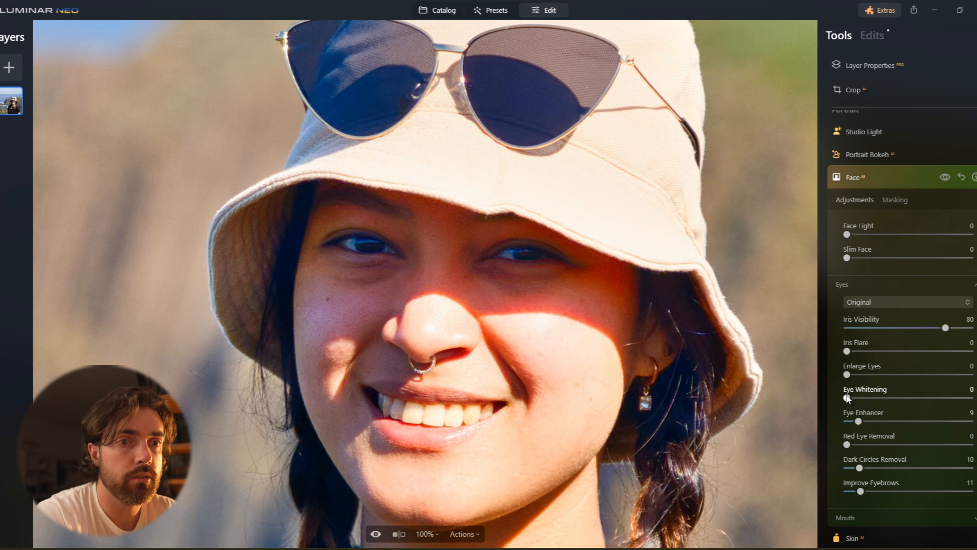
Toggle the Face tool's visibility on and off to compare the eye adjustments with the original.
left_click(946, 177)
left_click(945, 177)
left_click(945, 177)
left_click(945, 177)
left_click(916, 178)
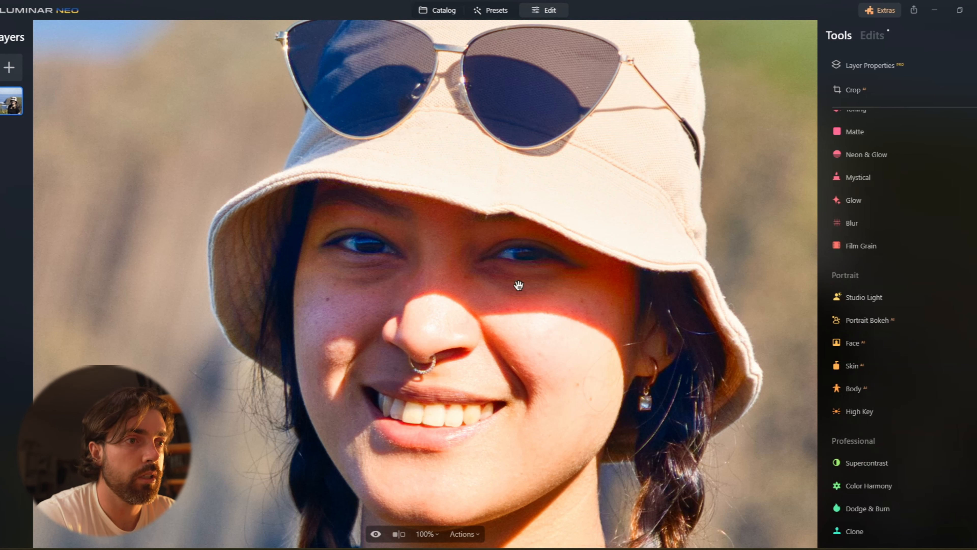
scroll(901, 246, "up", 3)
scroll(901, 247, "up", 4)
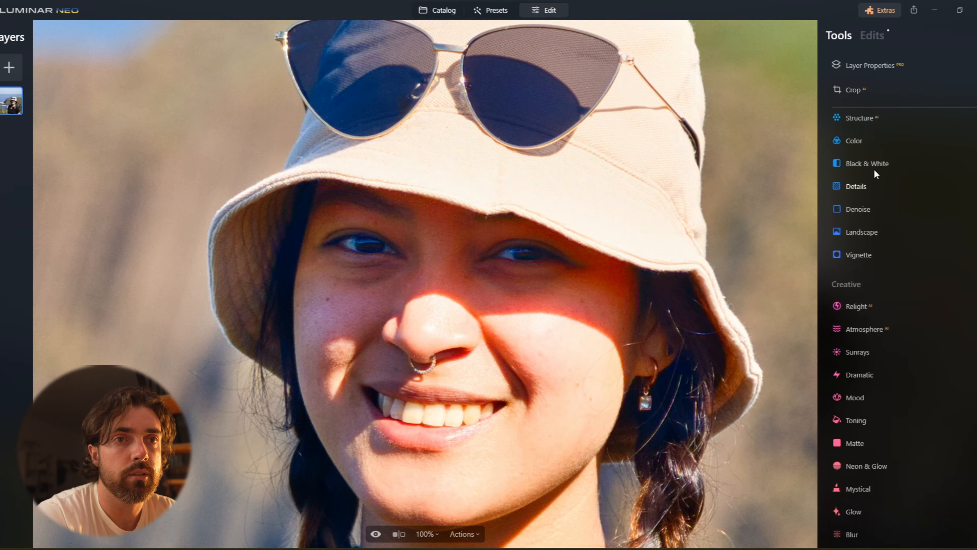
left_click(865, 139)
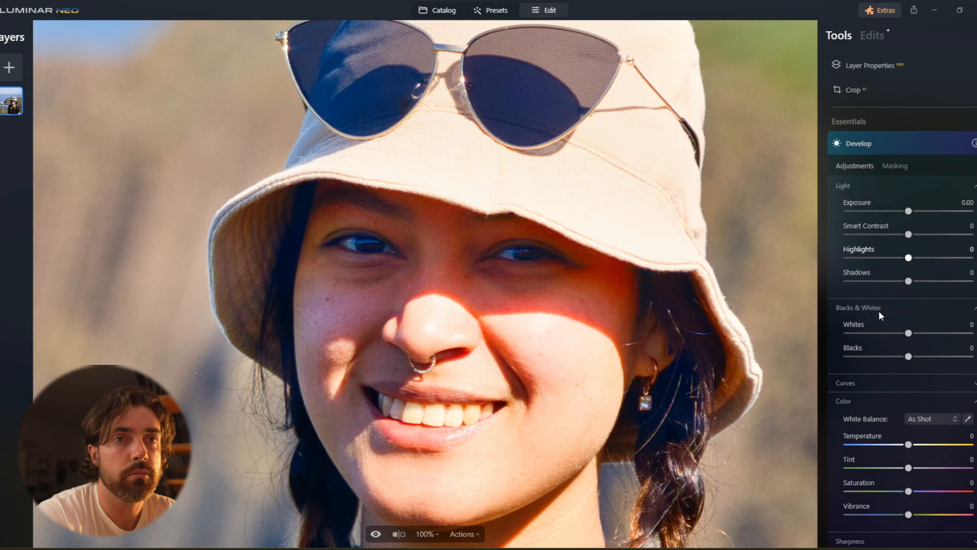
left_click(908, 444)
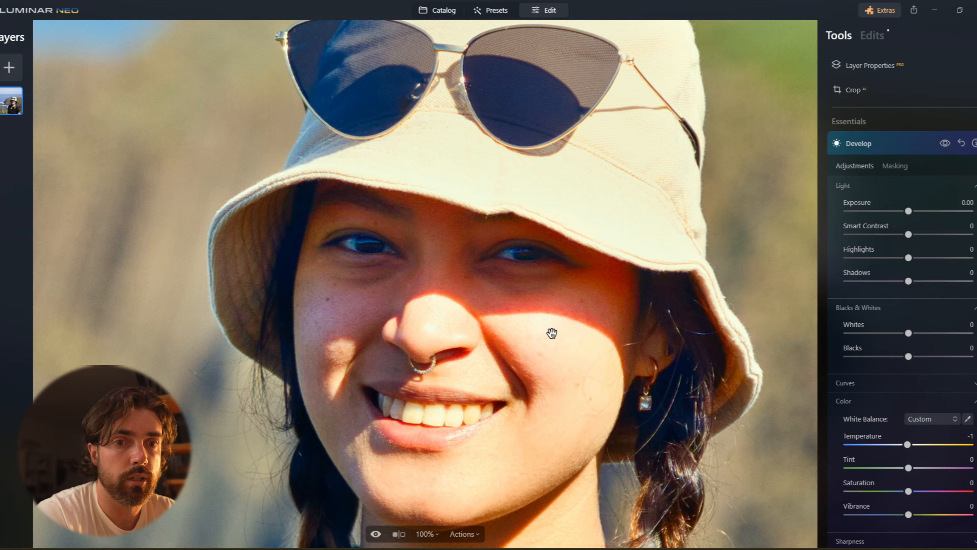
left_click(469, 266)
left_click(916, 139)
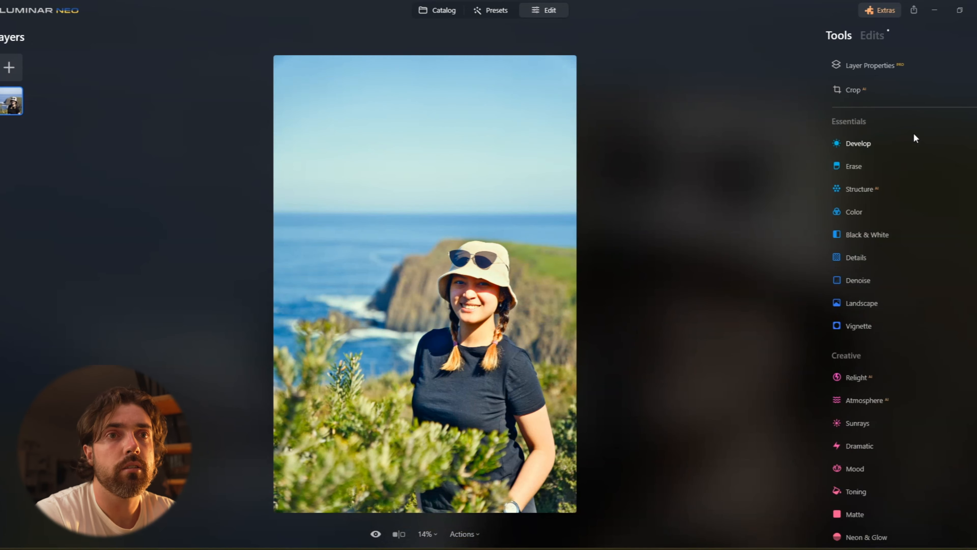
Crop the image to a 5:7 ratio, framing the subject slightly right of centre, and apply the crop.
left_click(900, 89)
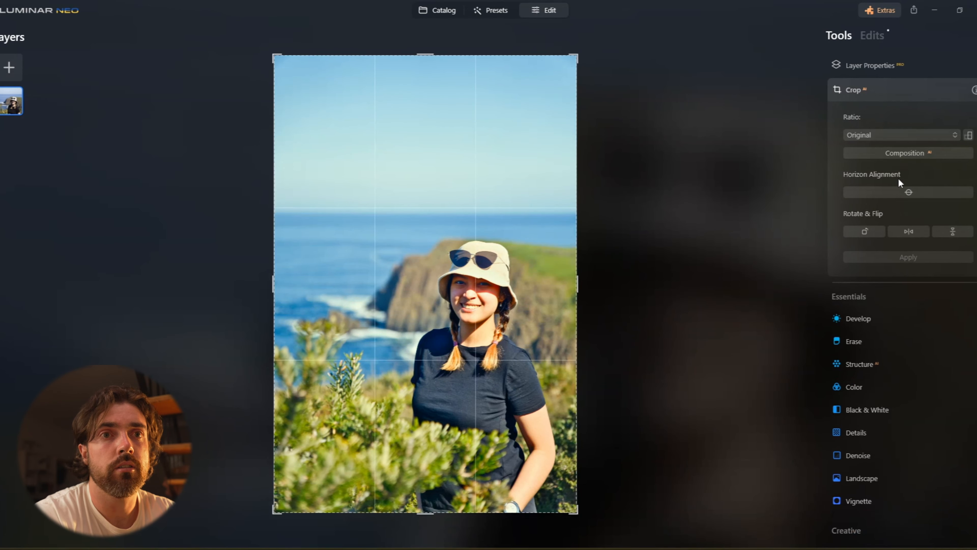
left_click(909, 135)
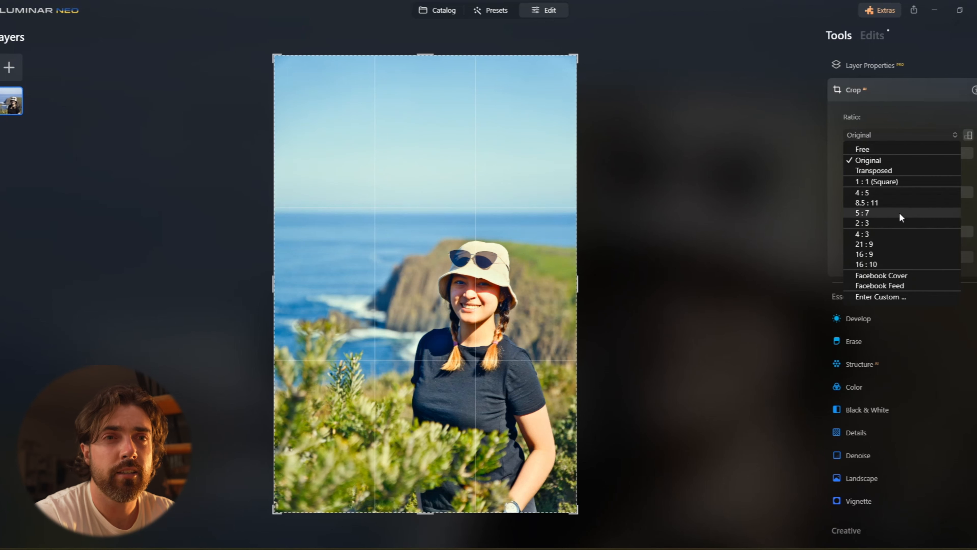
left_click(899, 212)
left_click_drag(572, 83, 546, 104)
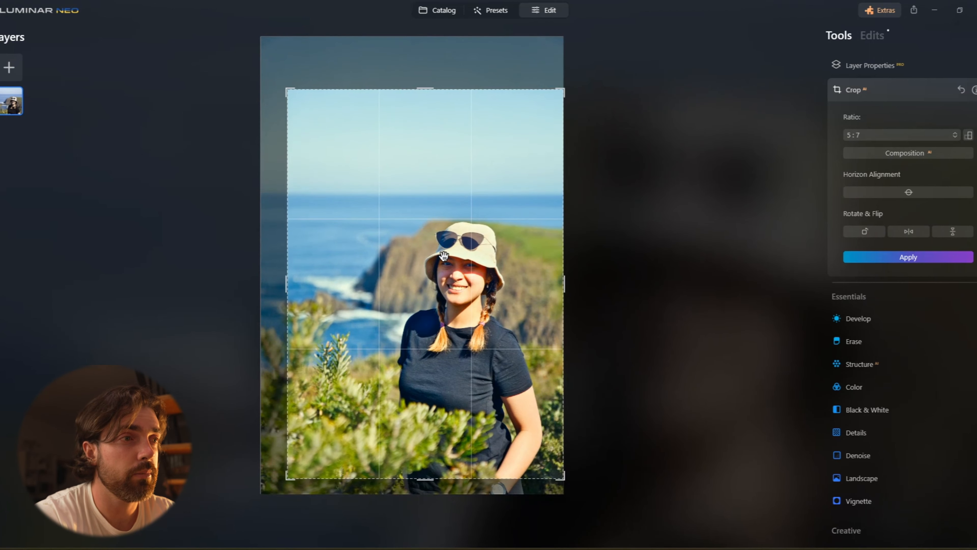
left_click_drag(286, 285, 292, 285)
mouse_move(413, 300)
left_mouse_down()
mouse_move(411, 293)
mouse_move(405, 325)
mouse_move(403, 317)
left_mouse_up()
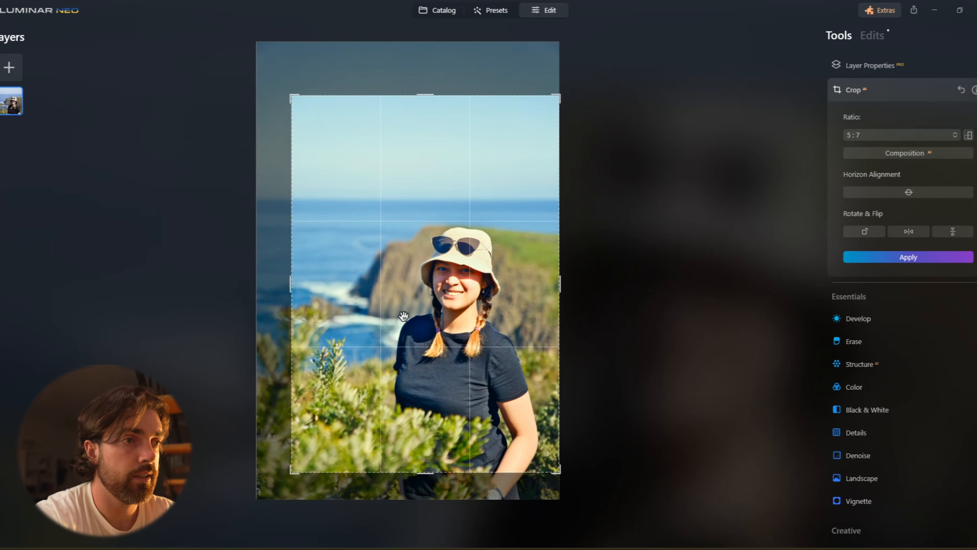
key("Return")
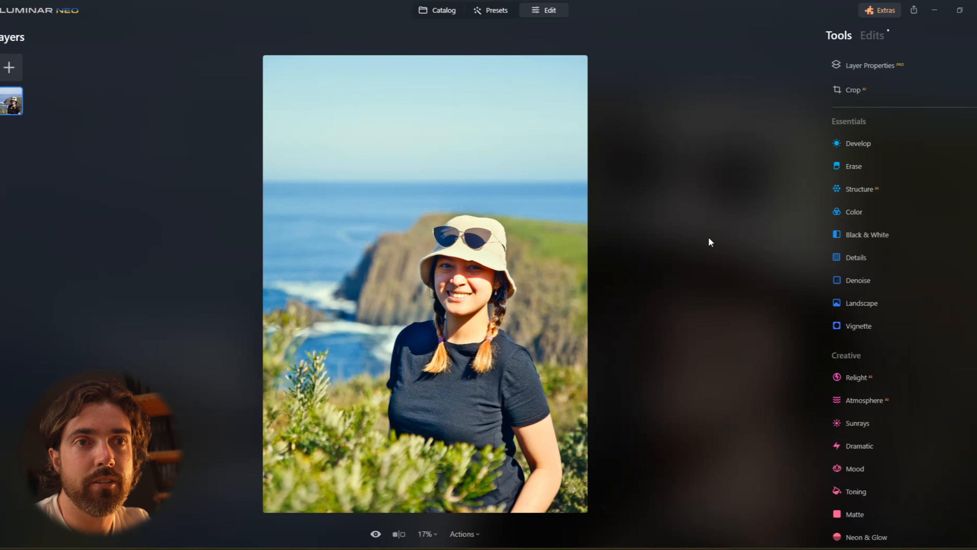
Add a new Develop adjustment with a Linear Gradient mask dragged down across the top of the sky.
left_click(850, 148)
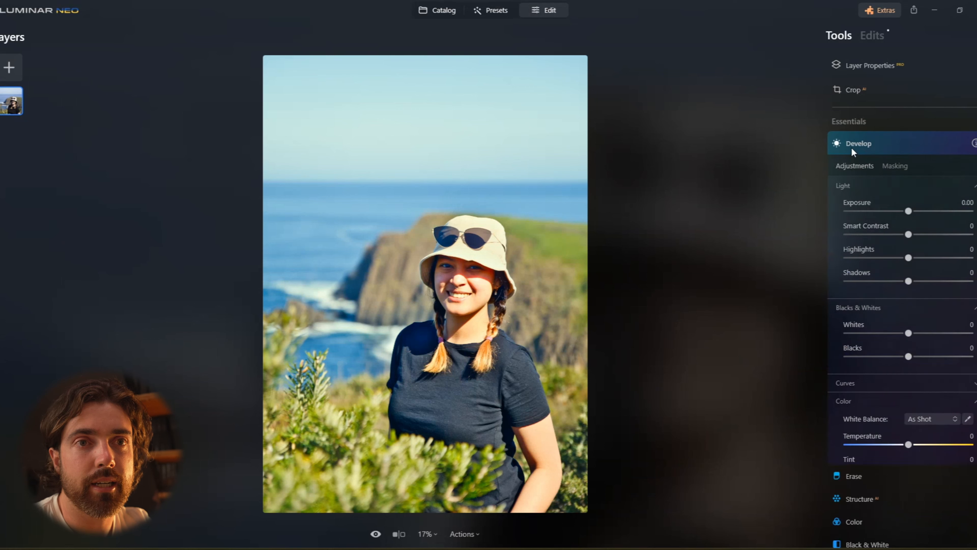
left_click(886, 166)
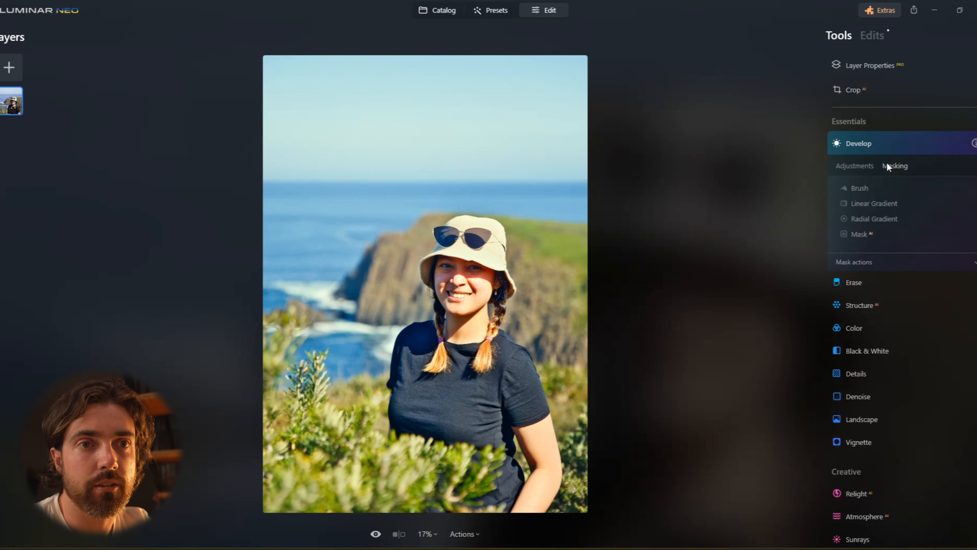
left_click(870, 202)
mouse_move(440, 113)
left_mouse_down()
mouse_move(437, 182)
mouse_move(441, 155)
mouse_move(441, 169)
left_mouse_up()
left_click(846, 165)
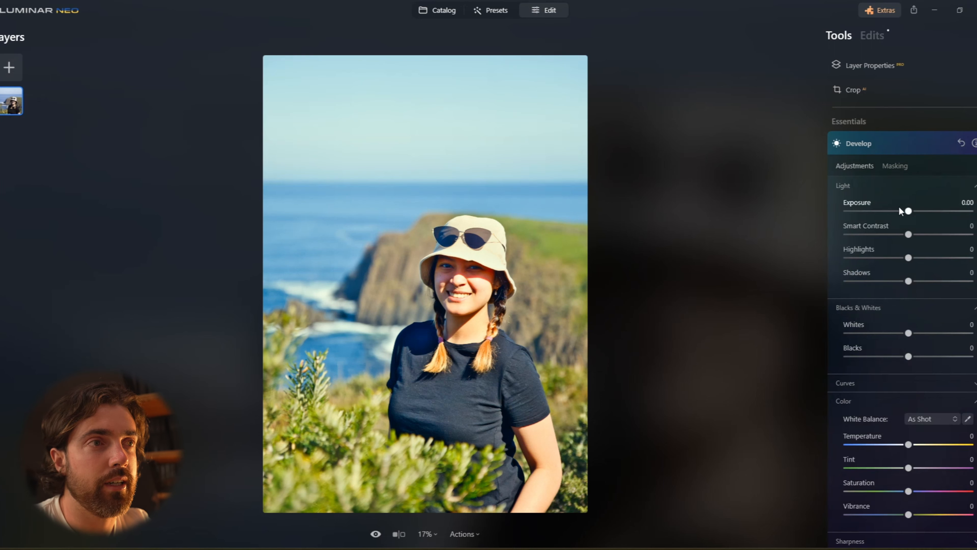